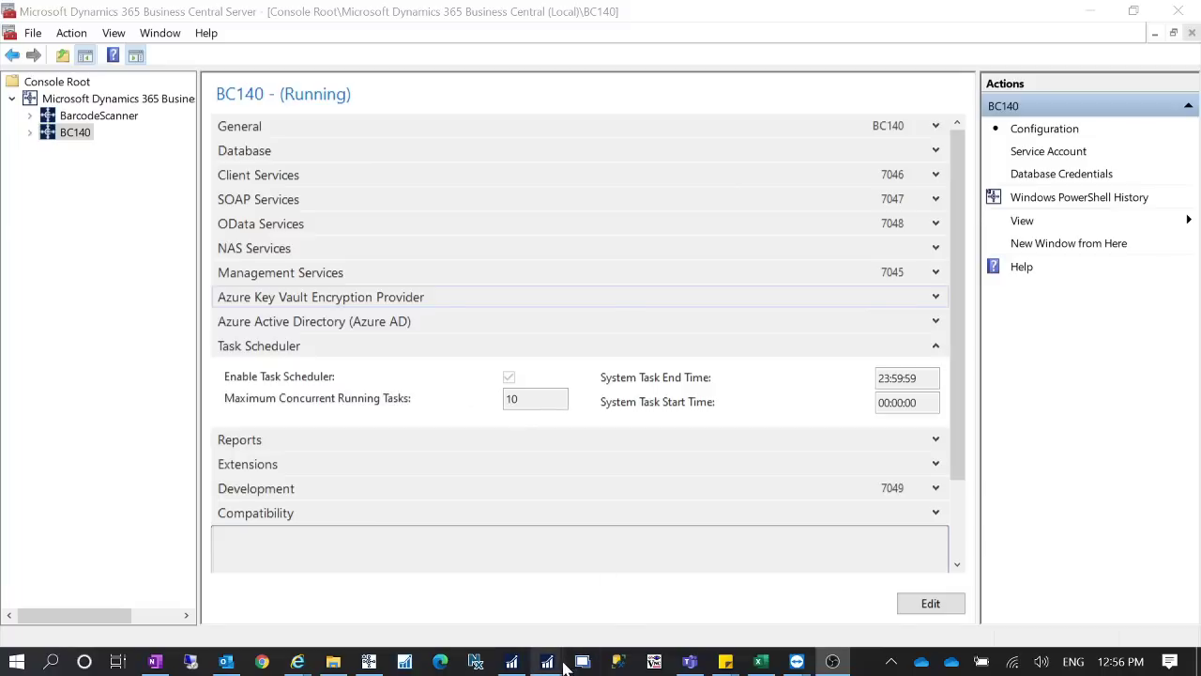
Switch to the General Journals window and cancel the approval request for the selected DEFAULT batch line with document no. TEST.
mouse_move(564, 663)
left_click(593, 600)
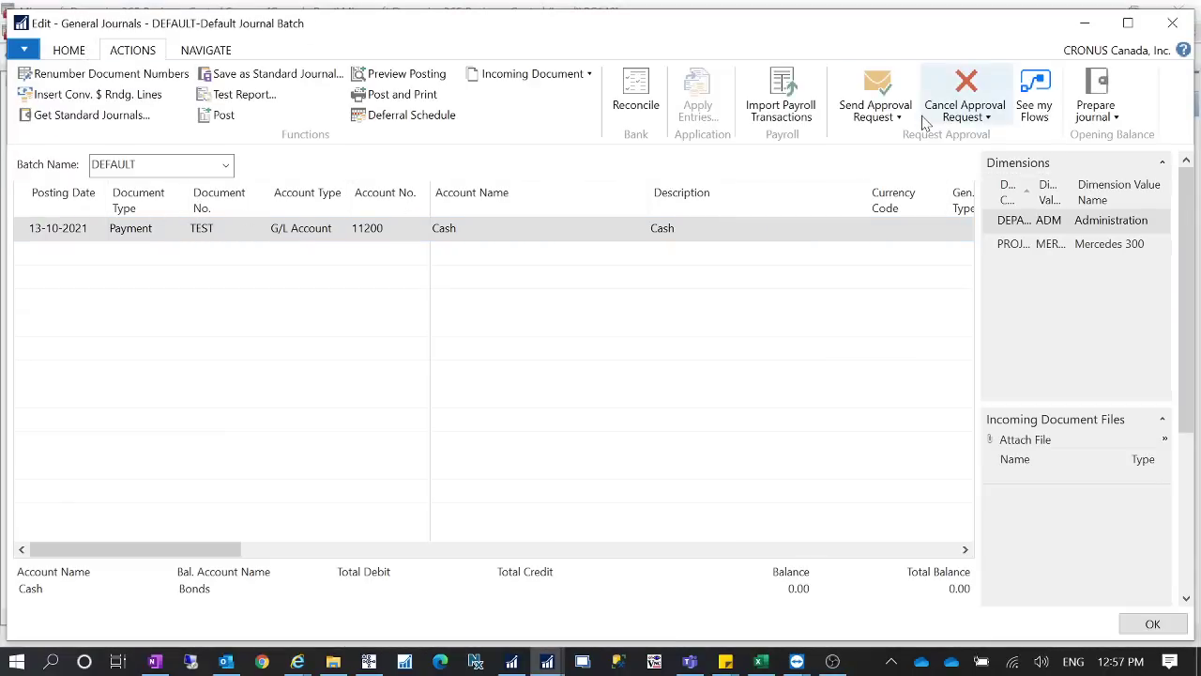
left_click(192, 55)
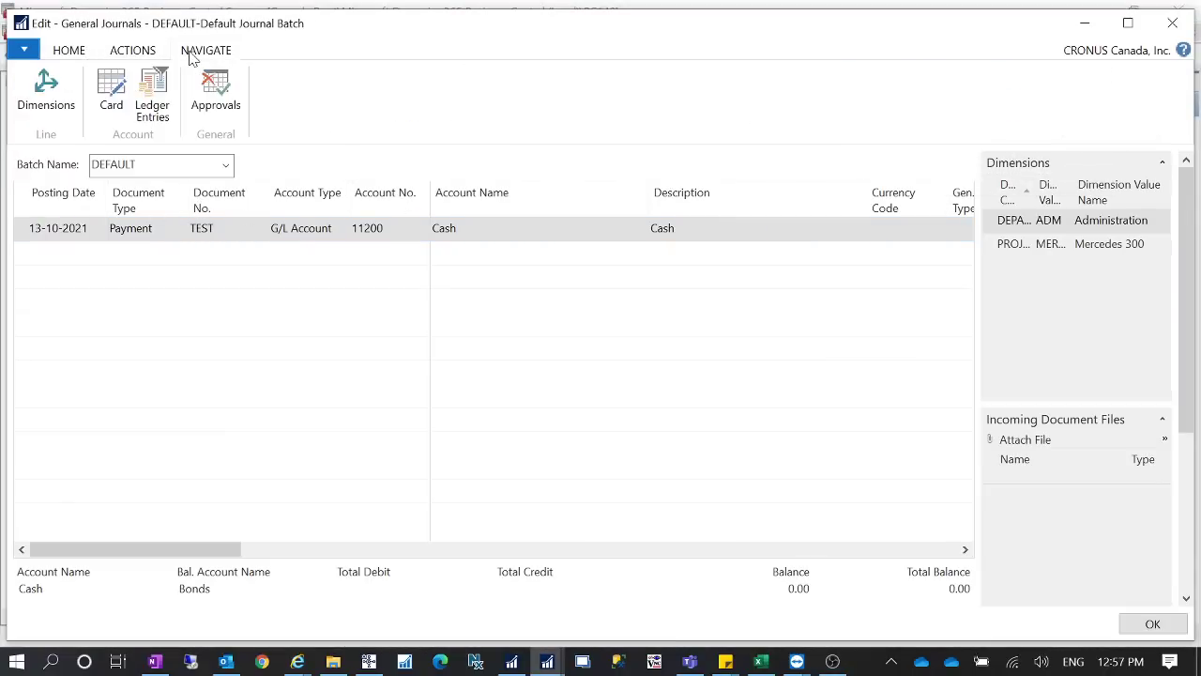
left_click(144, 55)
left_click(964, 116)
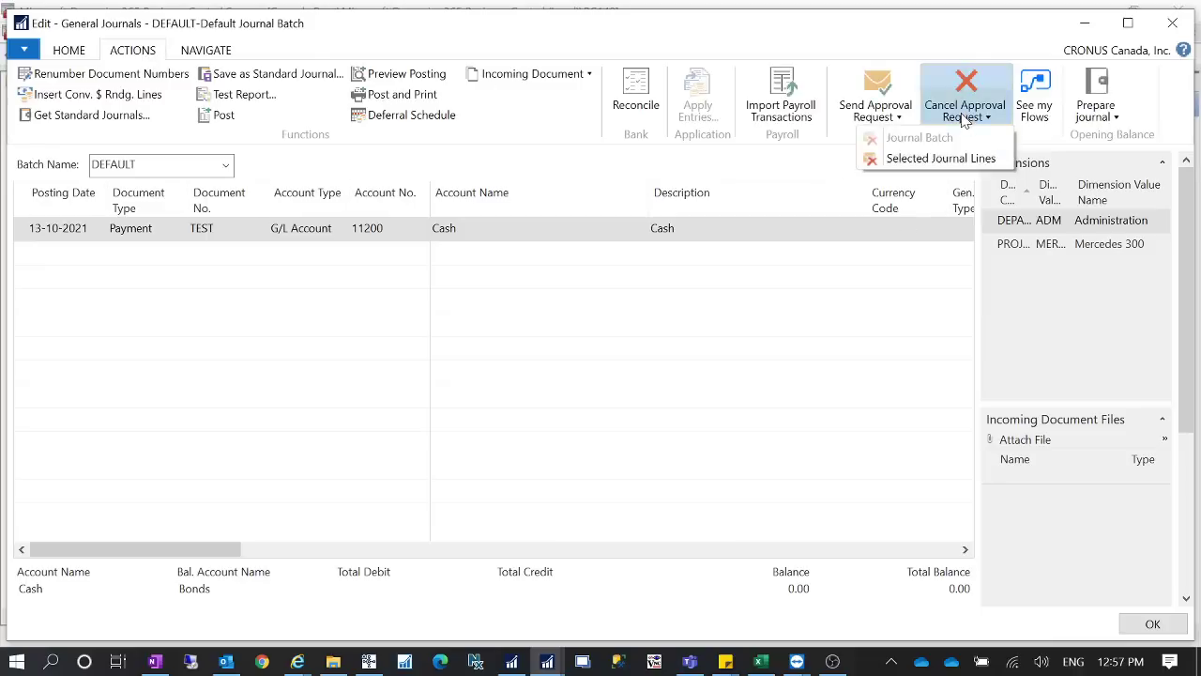
left_click(939, 158)
left_click(737, 354)
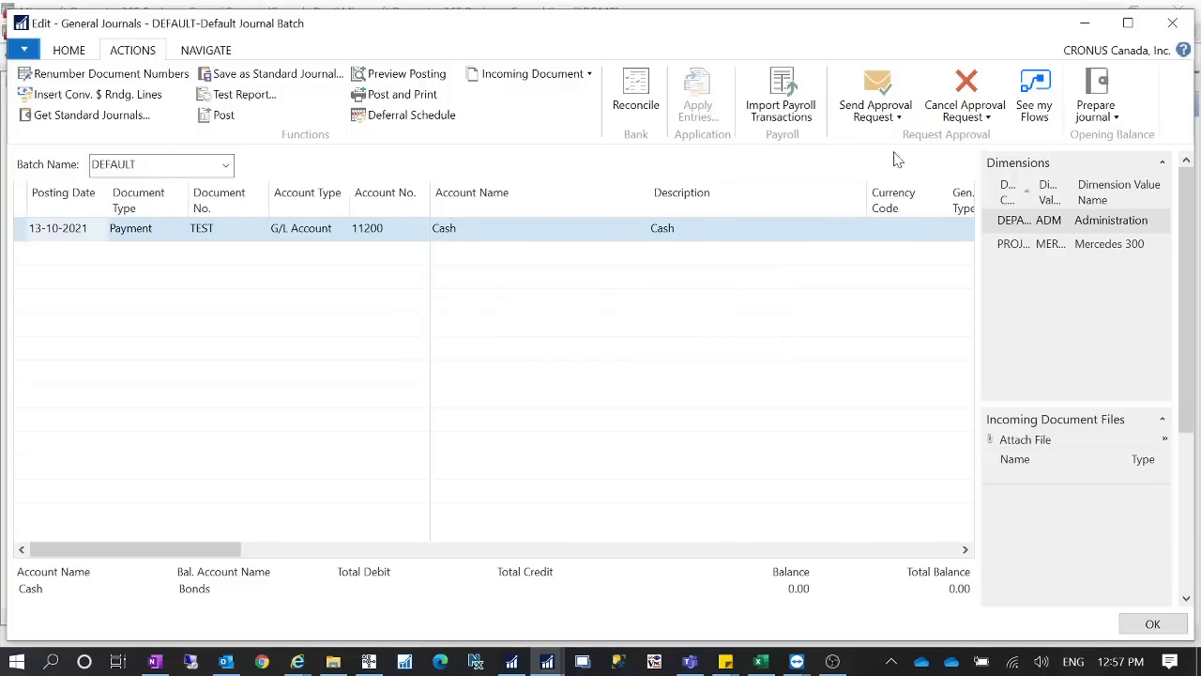
Send a new approval request for the selected journal line, acknowledge it, and minimize the General Journals window.
left_click(887, 111)
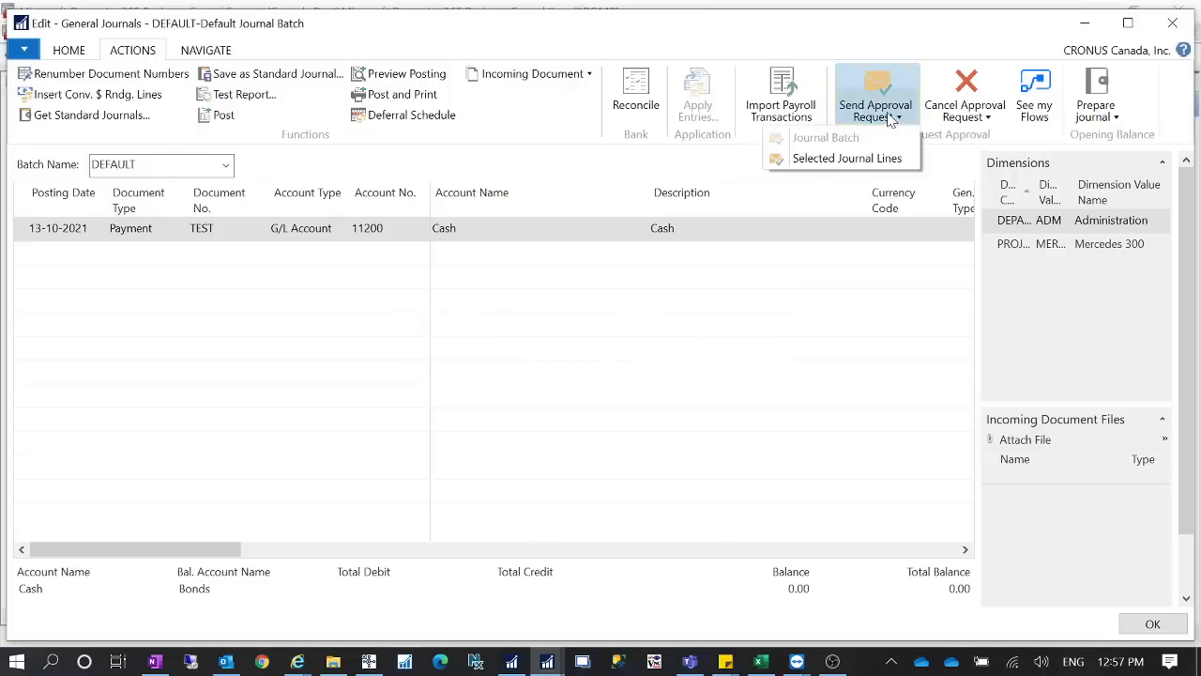
left_click(844, 159)
left_click(667, 351)
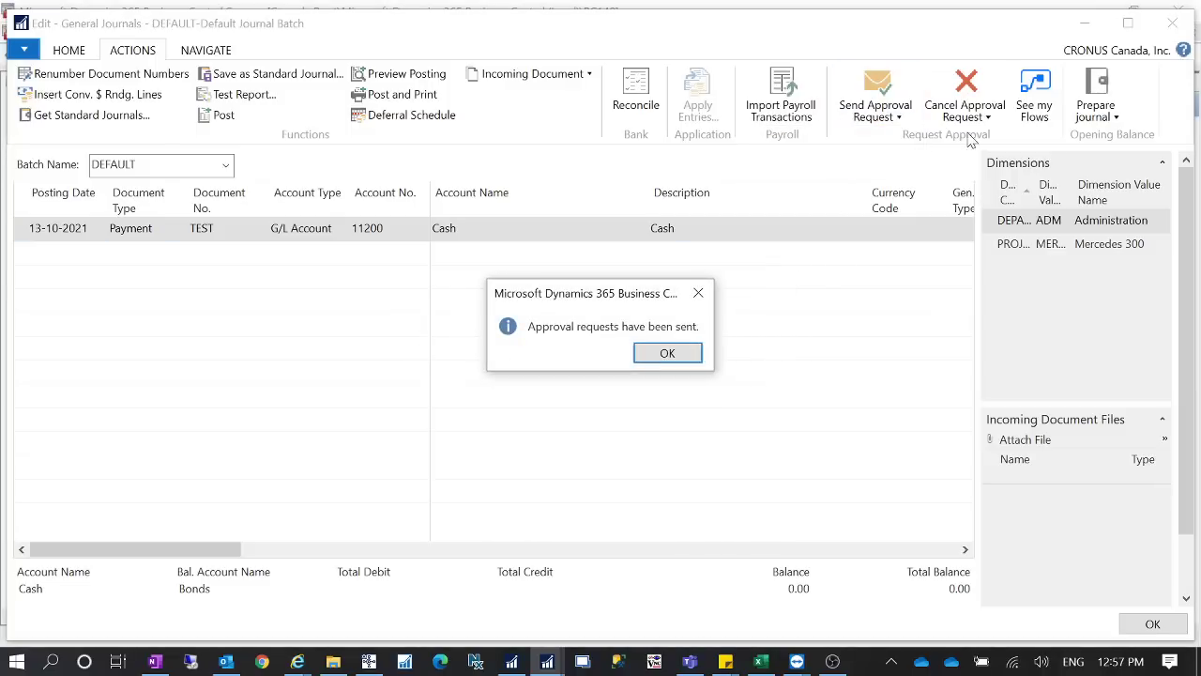
left_click(667, 352)
left_click(1084, 22)
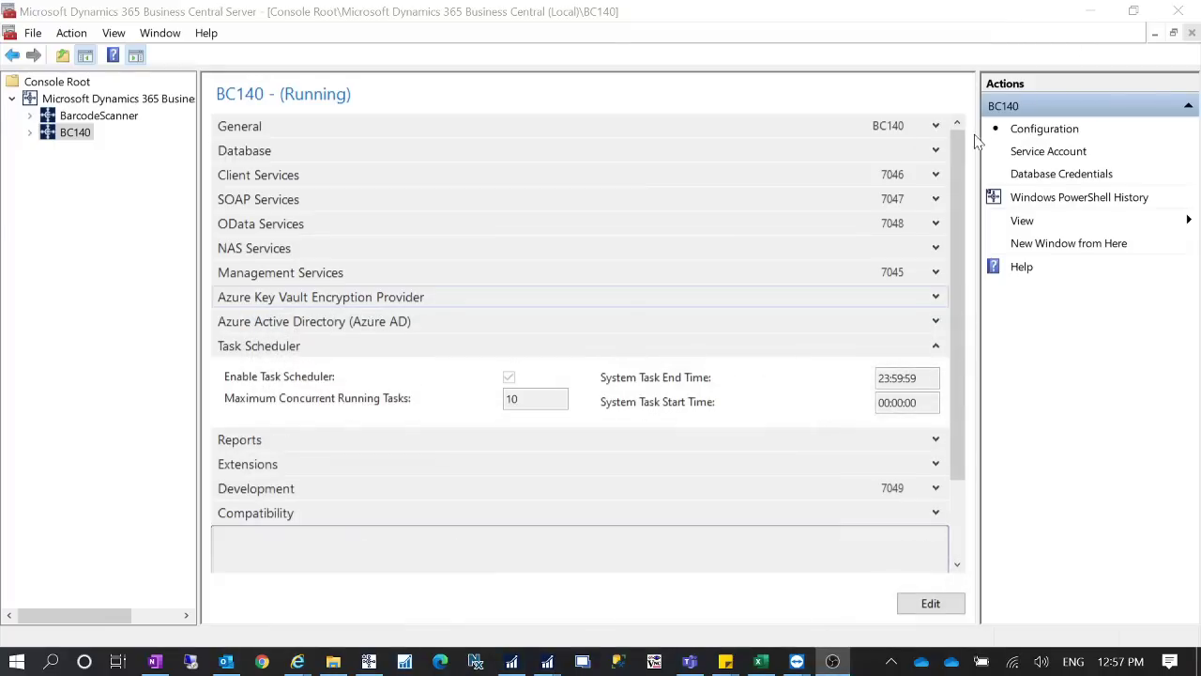
Switch to Job Queue Entries and examine the Notification Entry Dispatcher entry's status, category, earliest start time and recurrence.
mouse_move(549, 657)
left_click(441, 582)
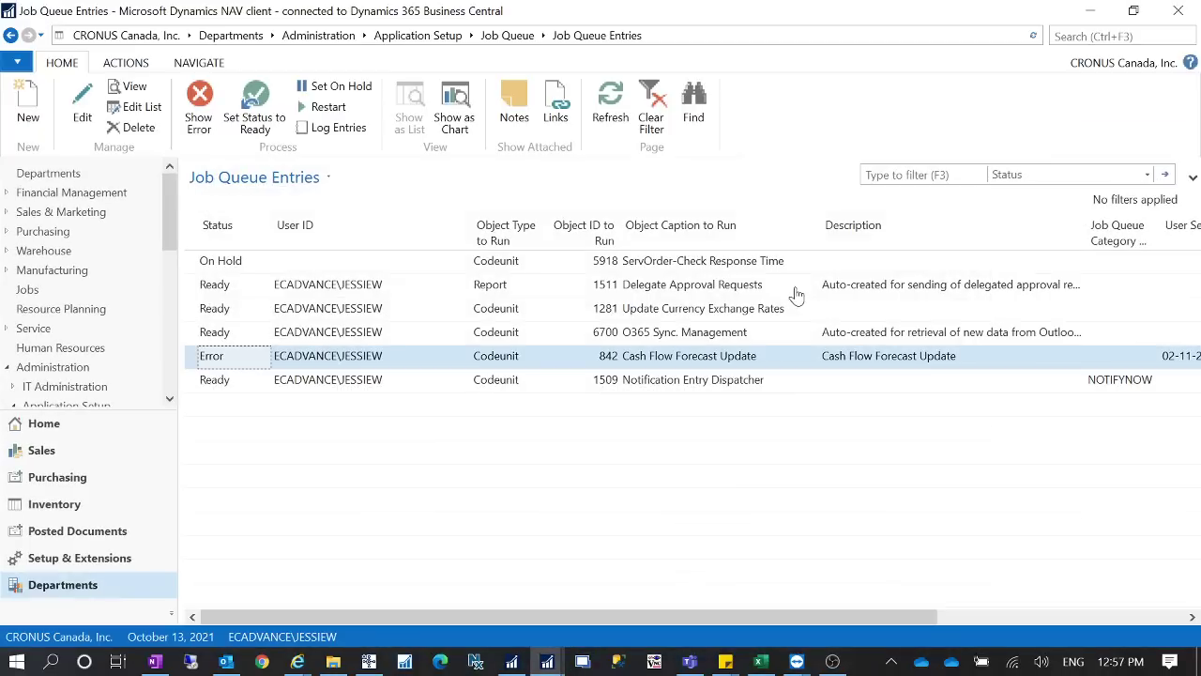
left_click(266, 385)
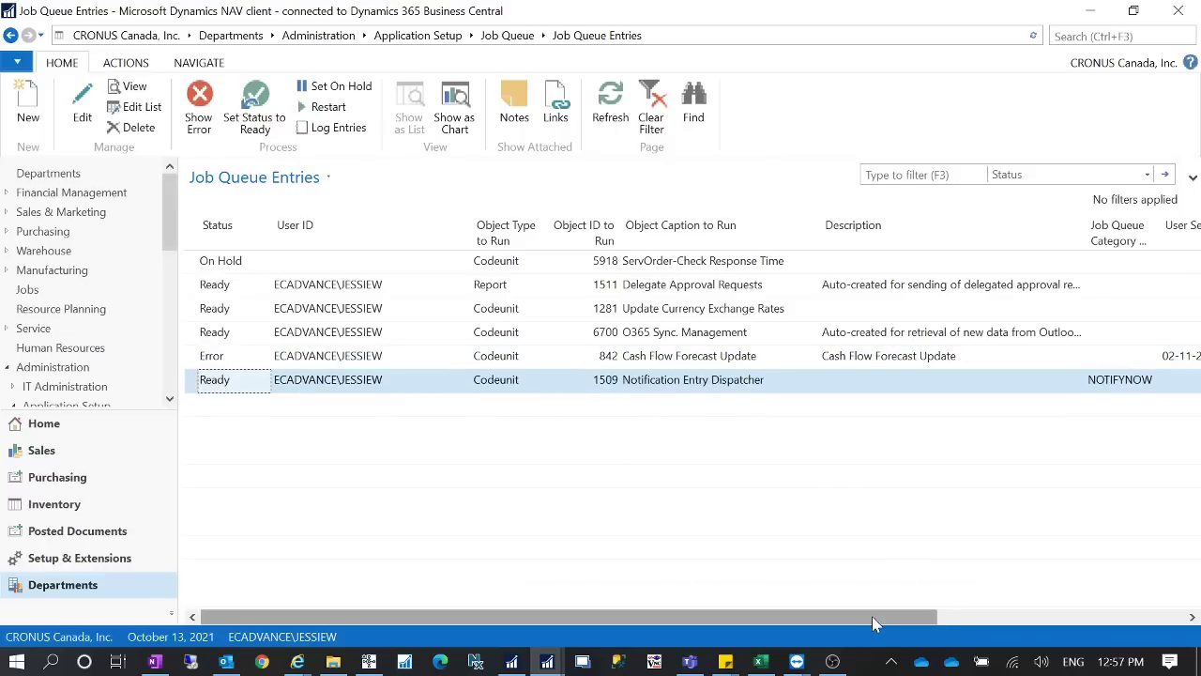
left_click_drag(871, 615, 1117, 616)
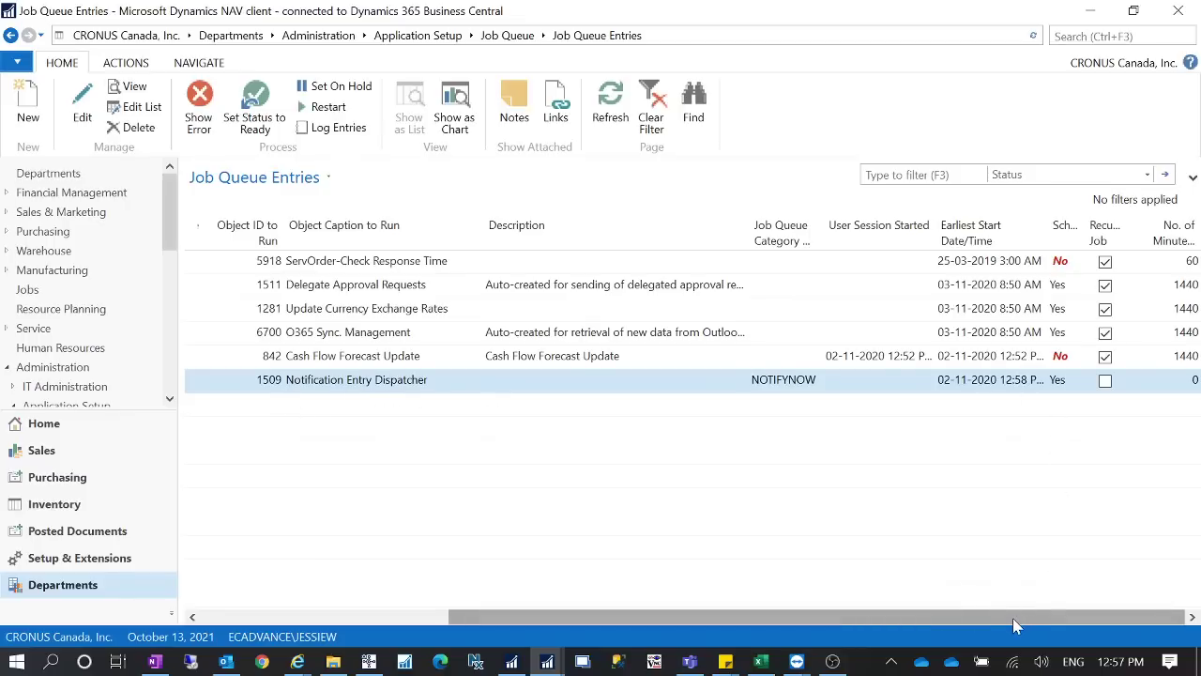
left_click_drag(1010, 616, 681, 574)
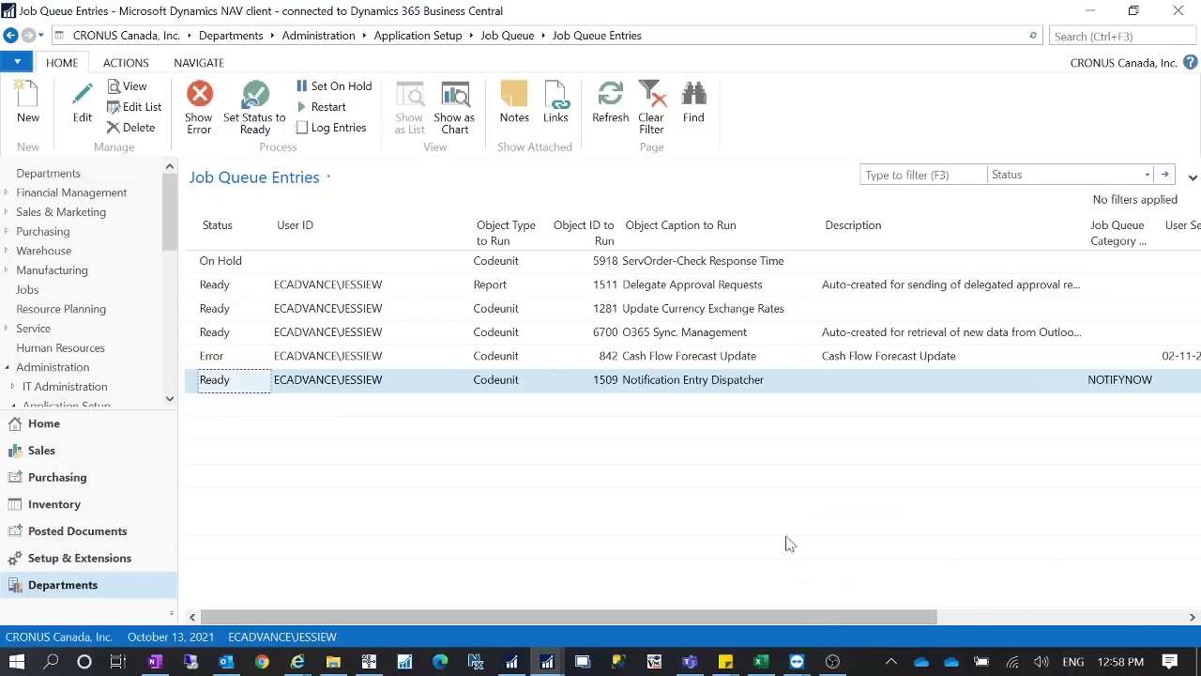
left_click_drag(828, 622, 1023, 619)
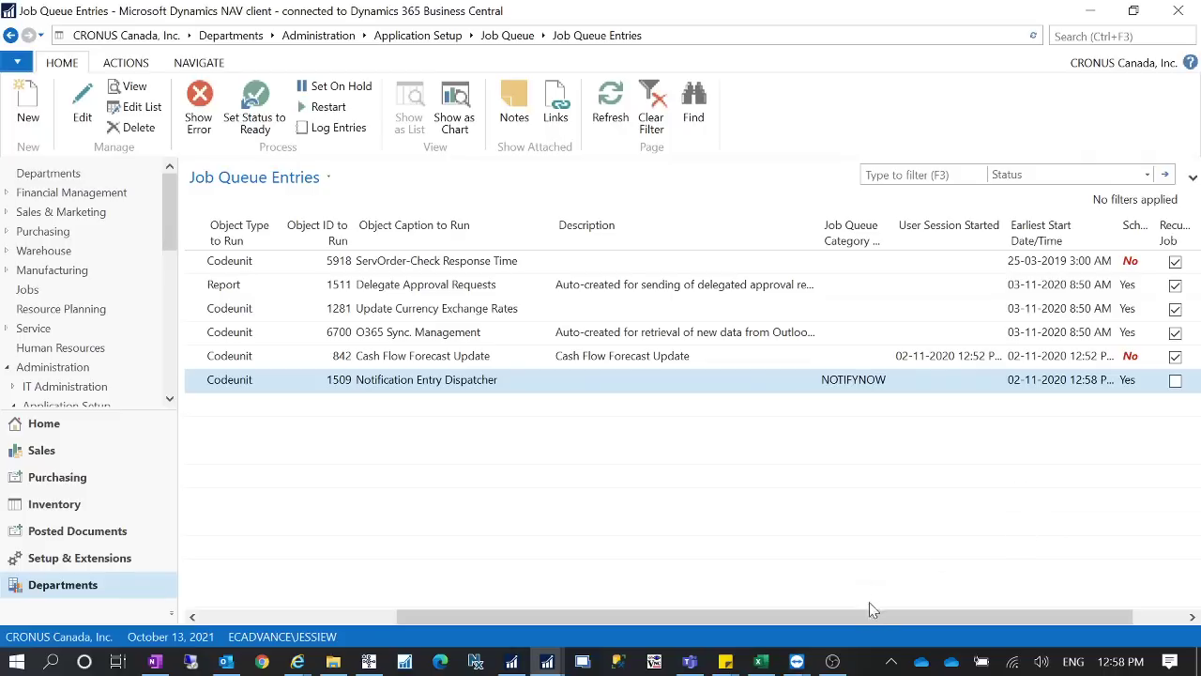
left_click_drag(878, 616, 660, 638)
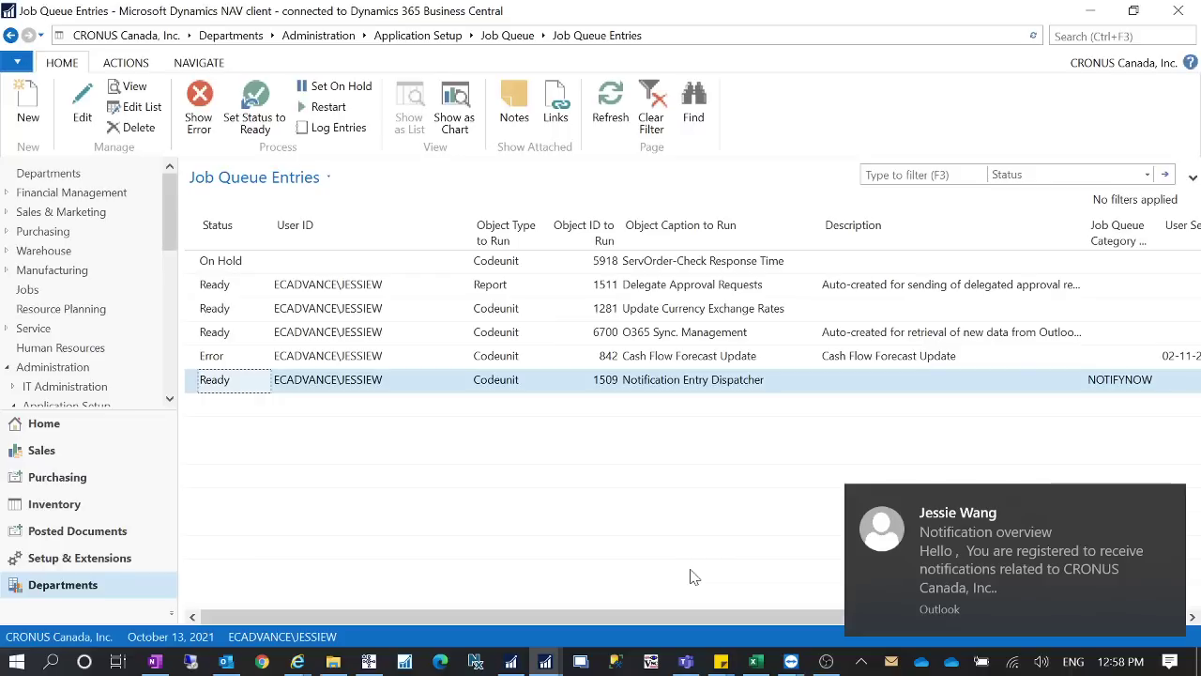
Dismiss the Outlook notification, recheck the Notification Entry Dispatcher's scheduling columns, and leave the Job Queue Entries window.
left_click(1165, 500)
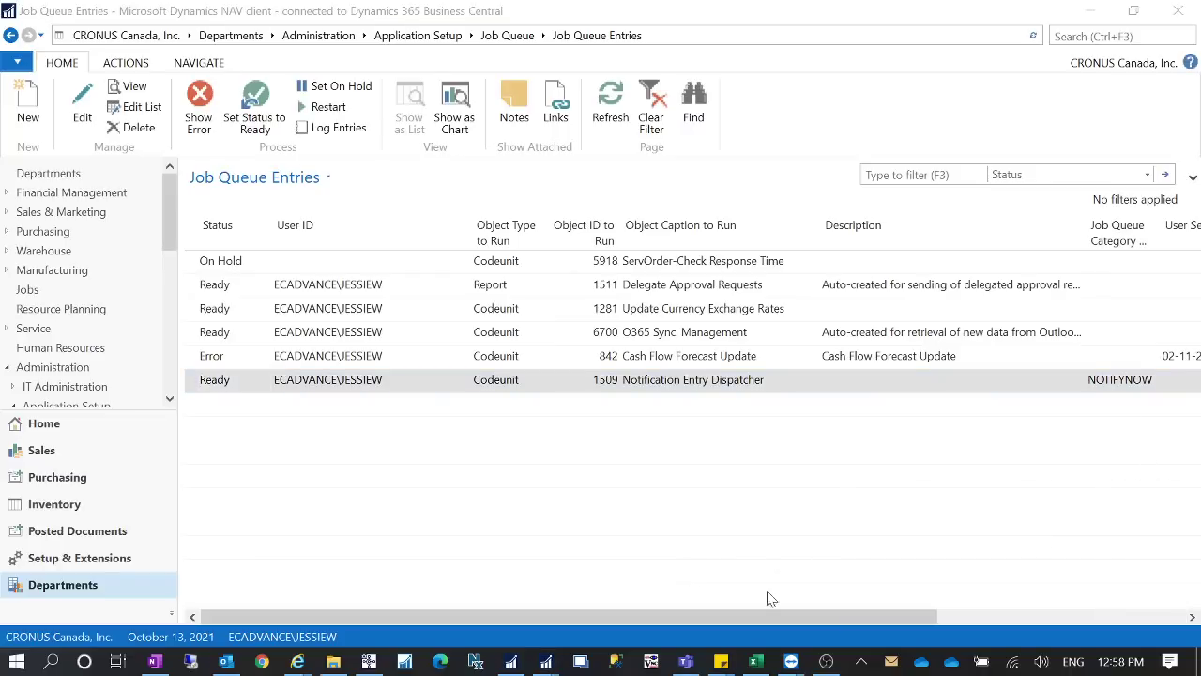
left_click_drag(474, 621, 722, 622)
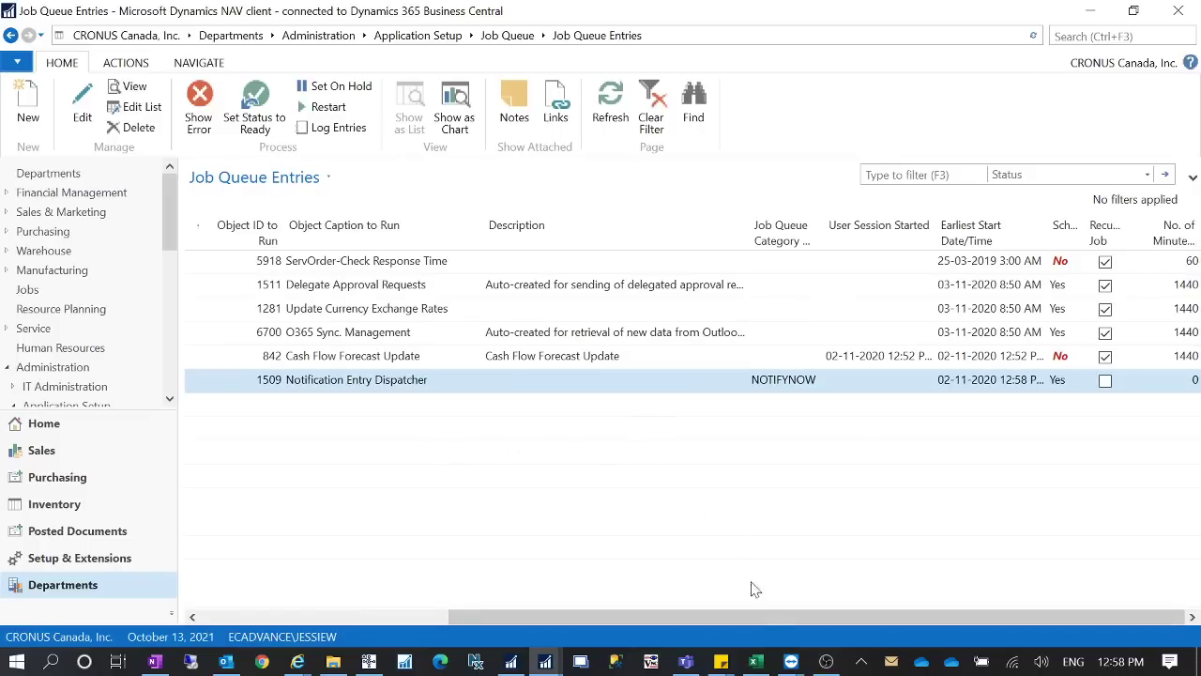
left_click_drag(787, 619, 479, 618)
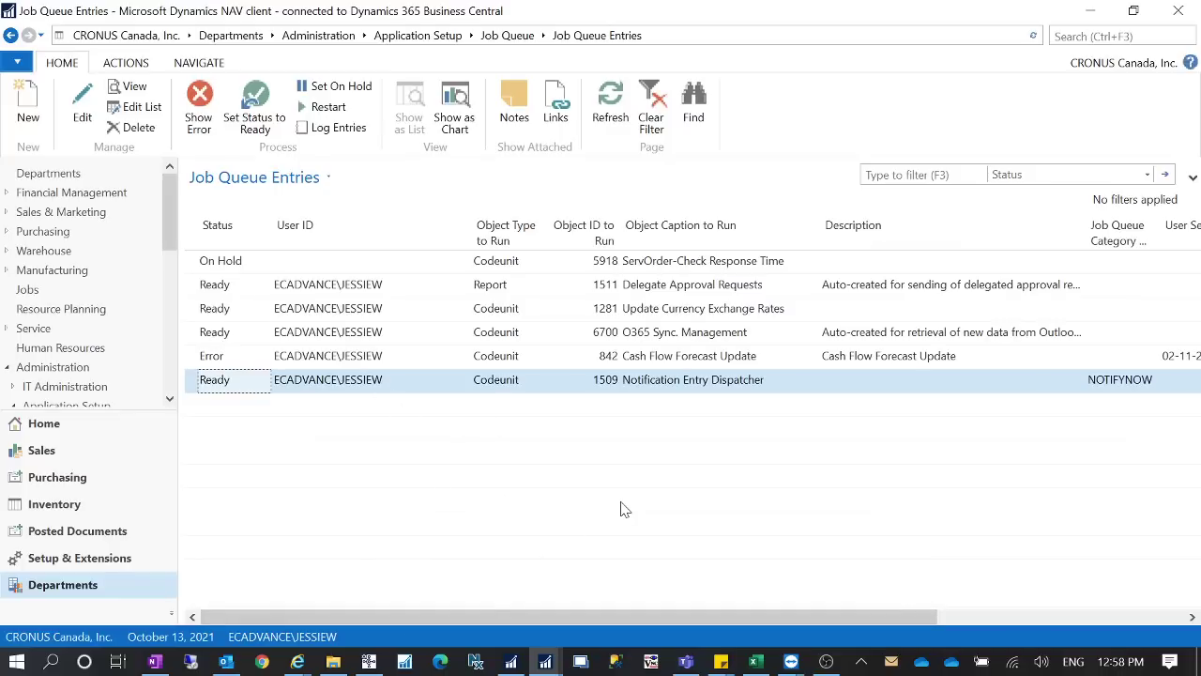
left_click(1177, 10)
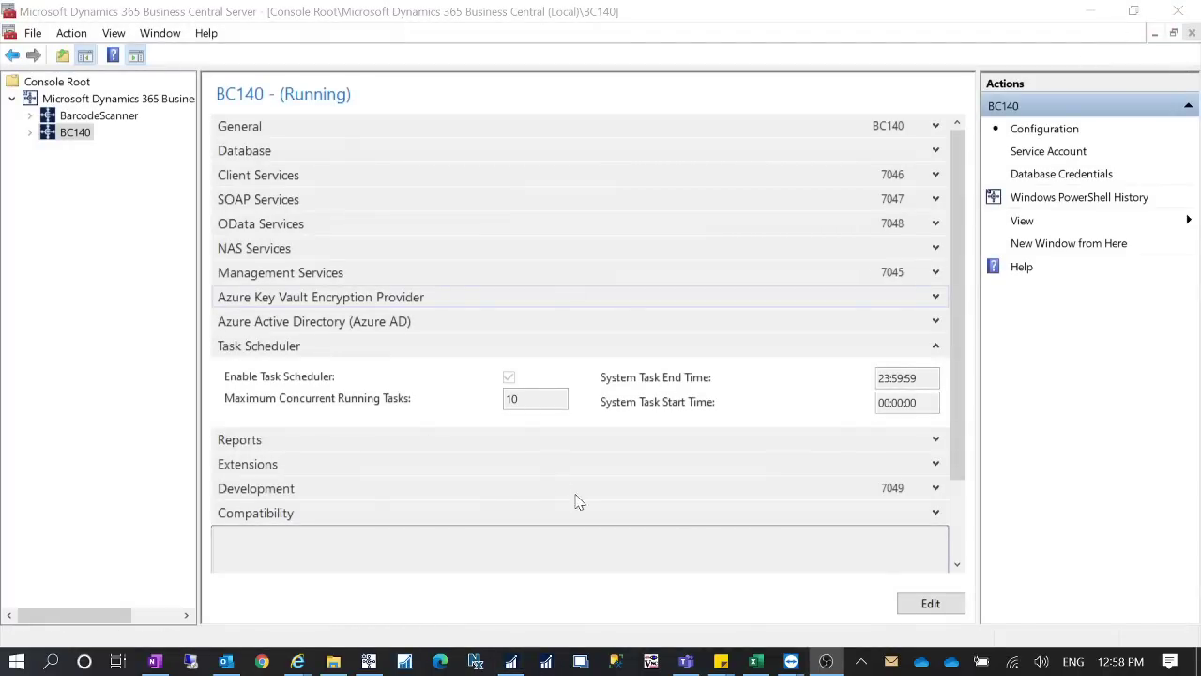
Review the server instance list and BC140's settings, and examine the Database settings of the BarcodeScanner instance.
left_click(136, 116)
left_click(156, 102)
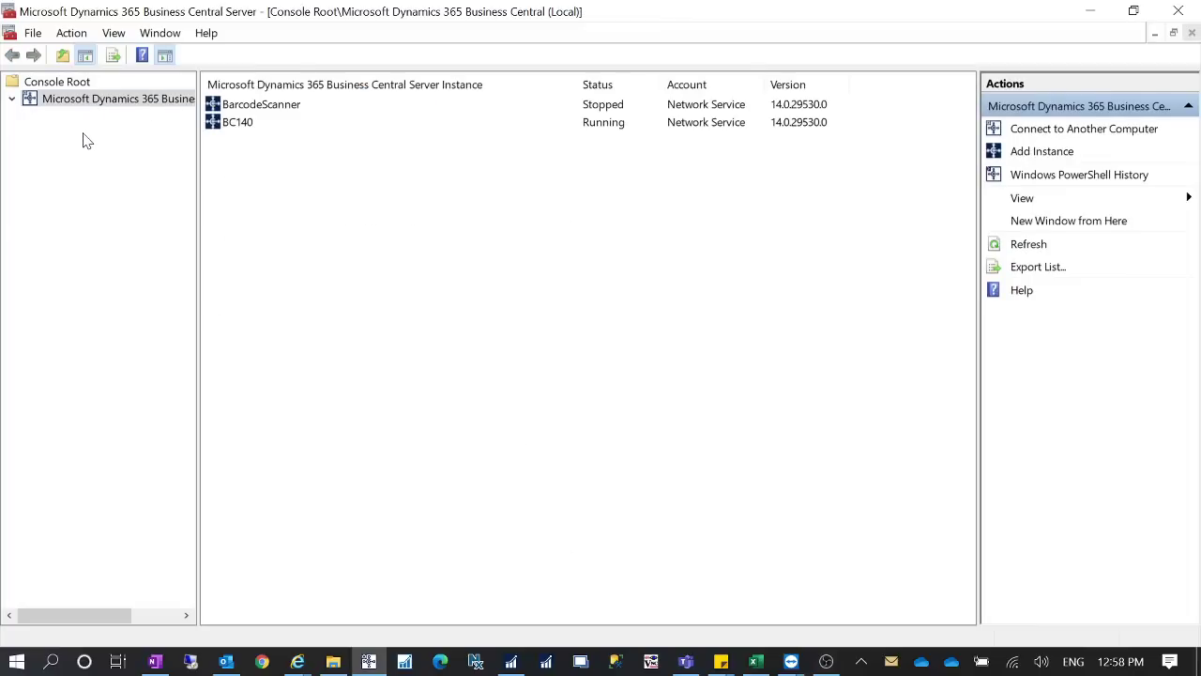
left_click(82, 134)
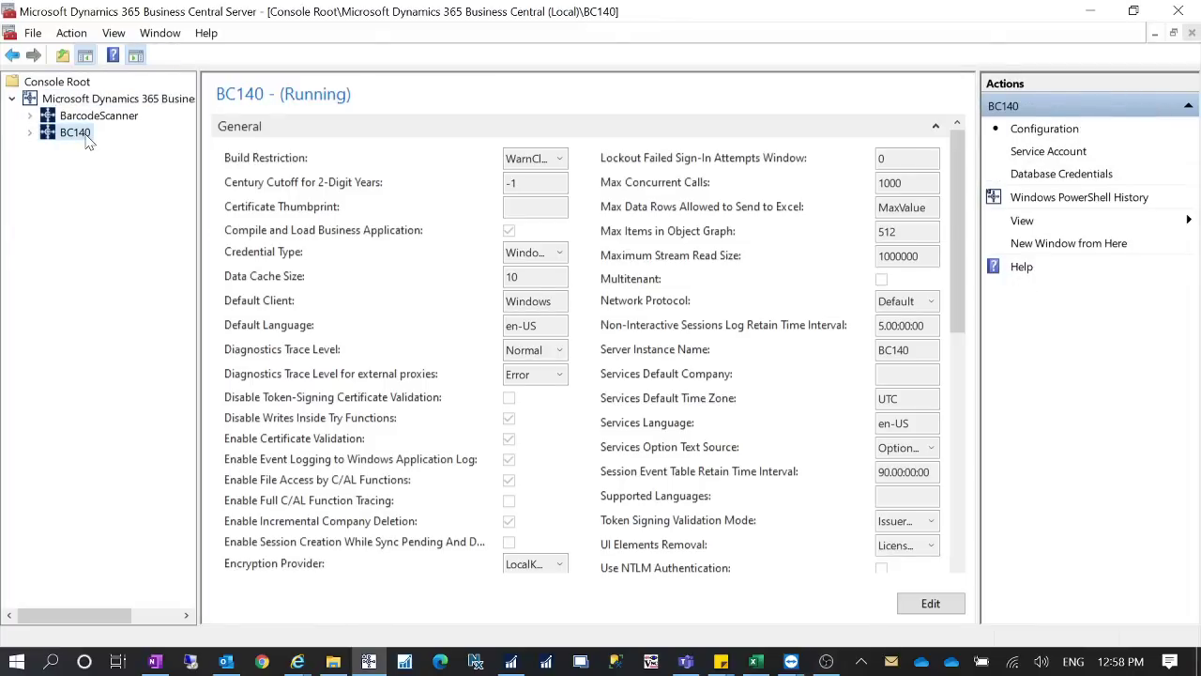
left_click(98, 117)
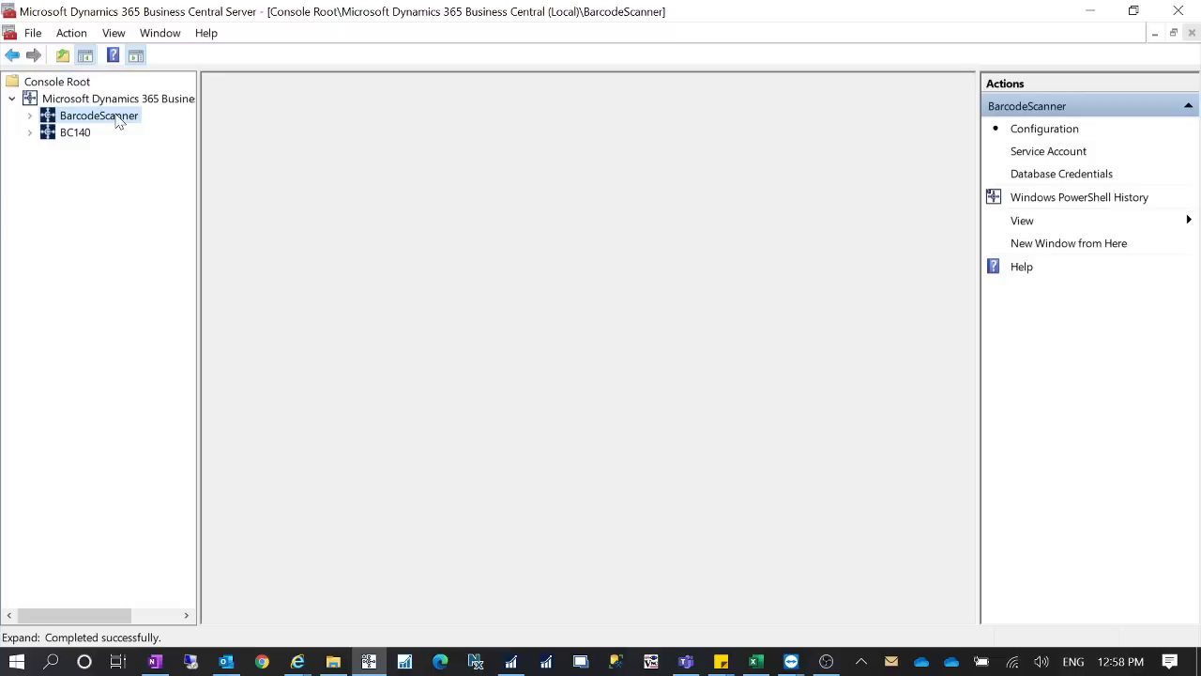
scroll(536, 423, "down", 10)
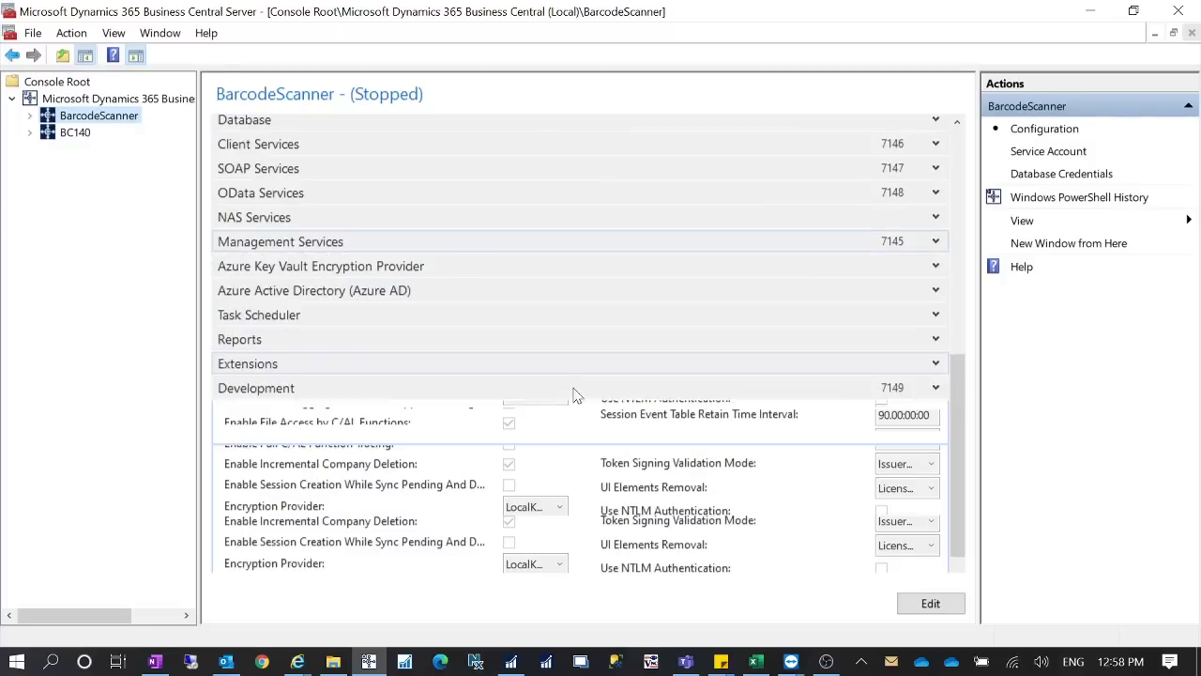
scroll(507, 338, "up", 5)
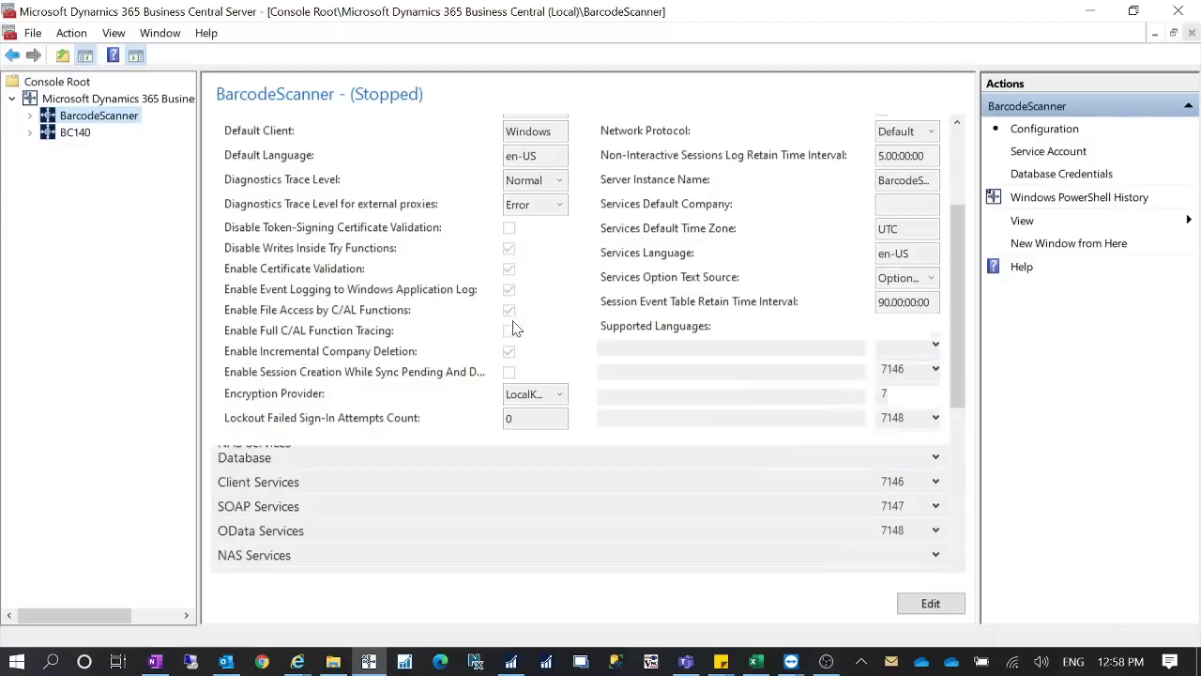
left_click(948, 462)
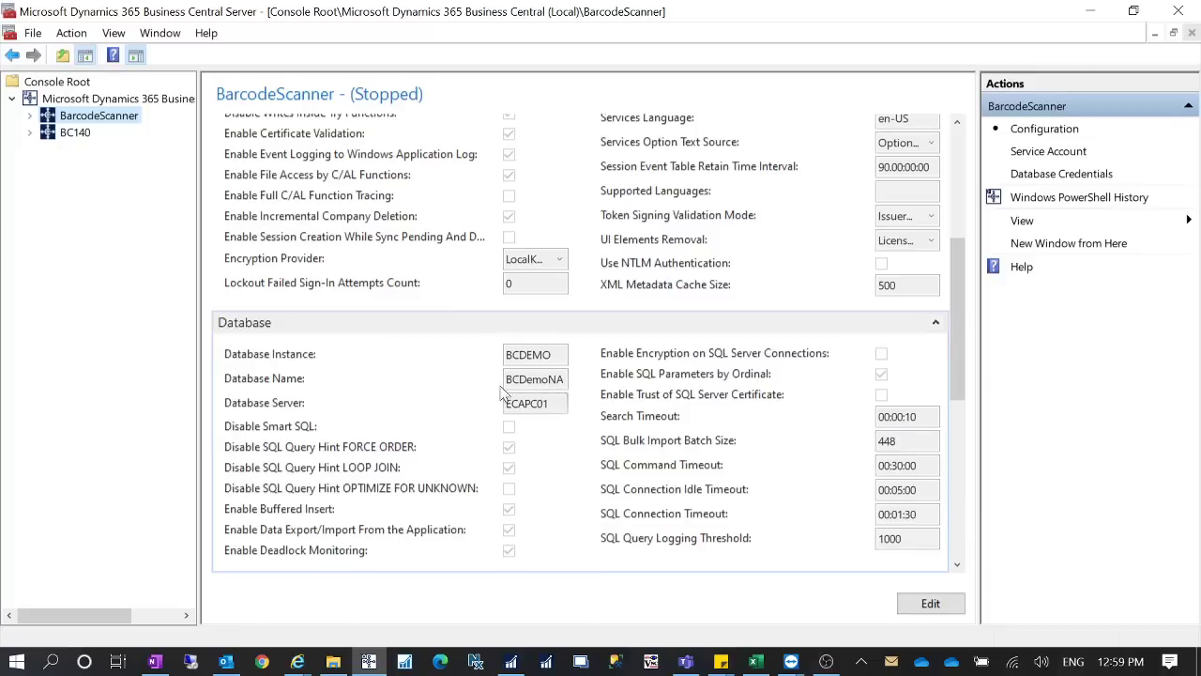
Examine the BarcodeScanner instance's Task Scheduler settings and select that instance in the server instance list to check its status.
left_click(75, 132)
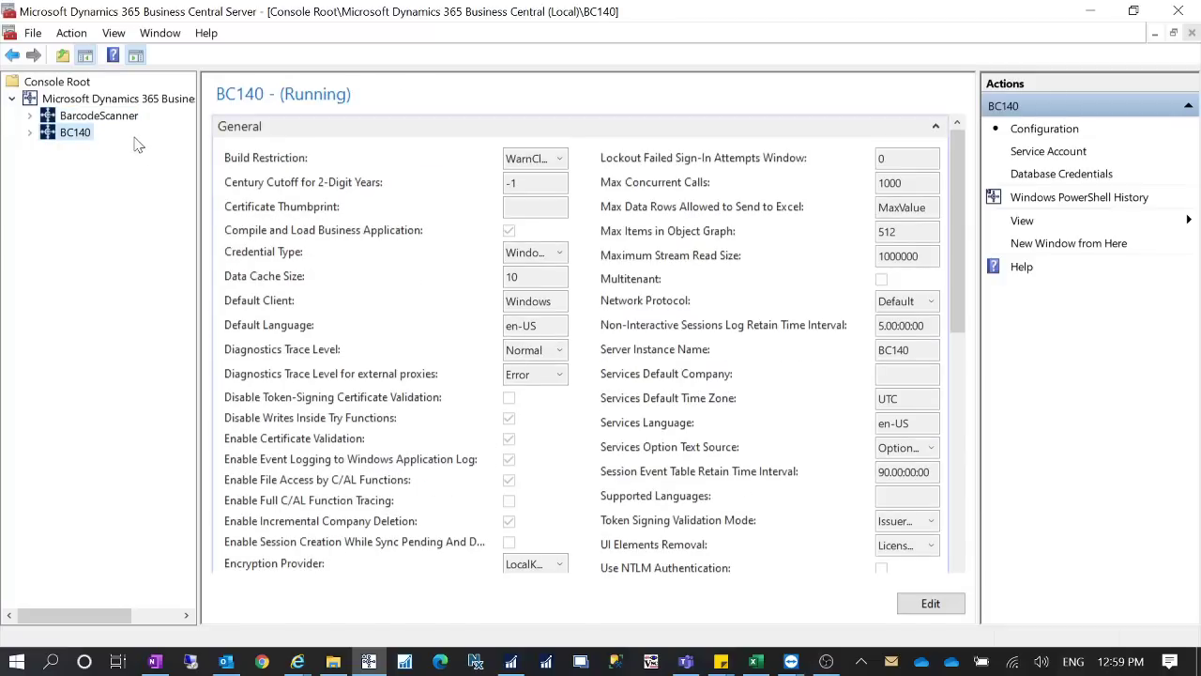
left_click(98, 116)
scroll(535, 401, "down", 5)
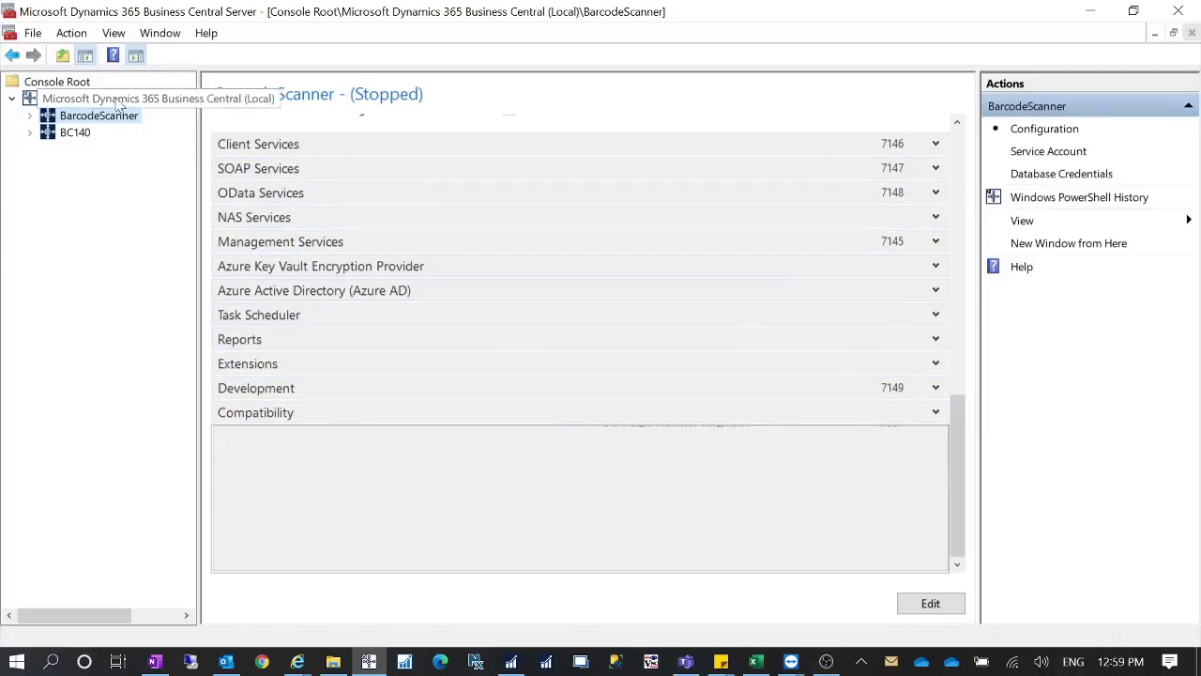
left_click(935, 315)
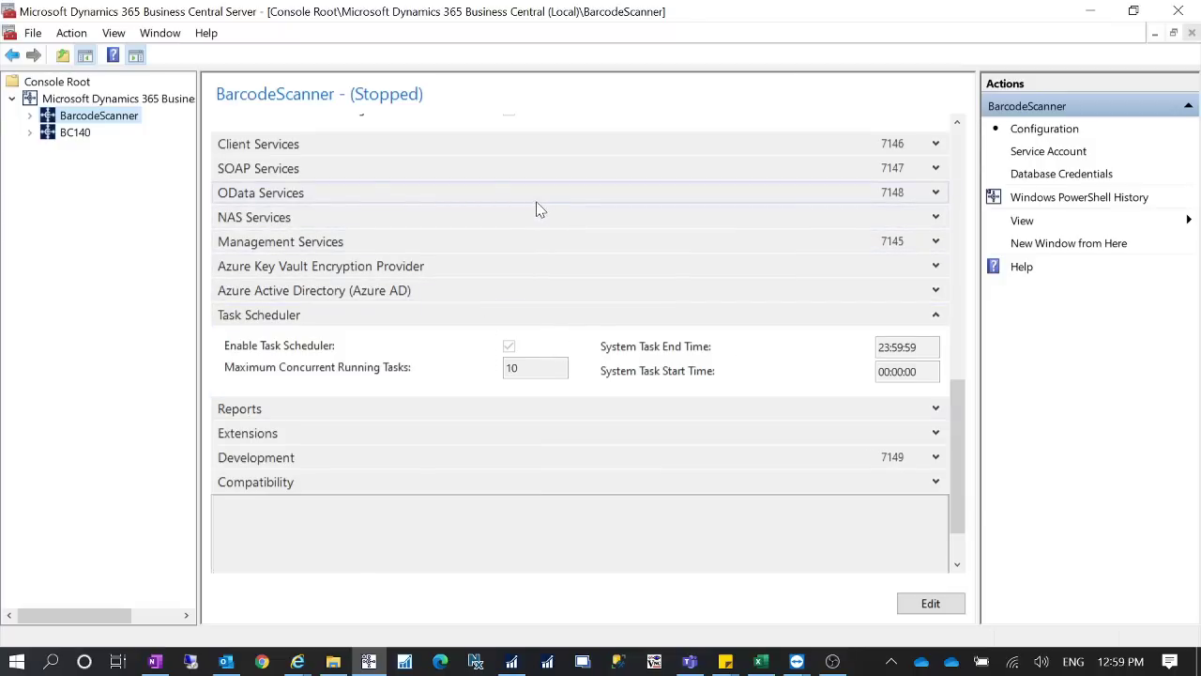
left_click(118, 99)
left_click(291, 107)
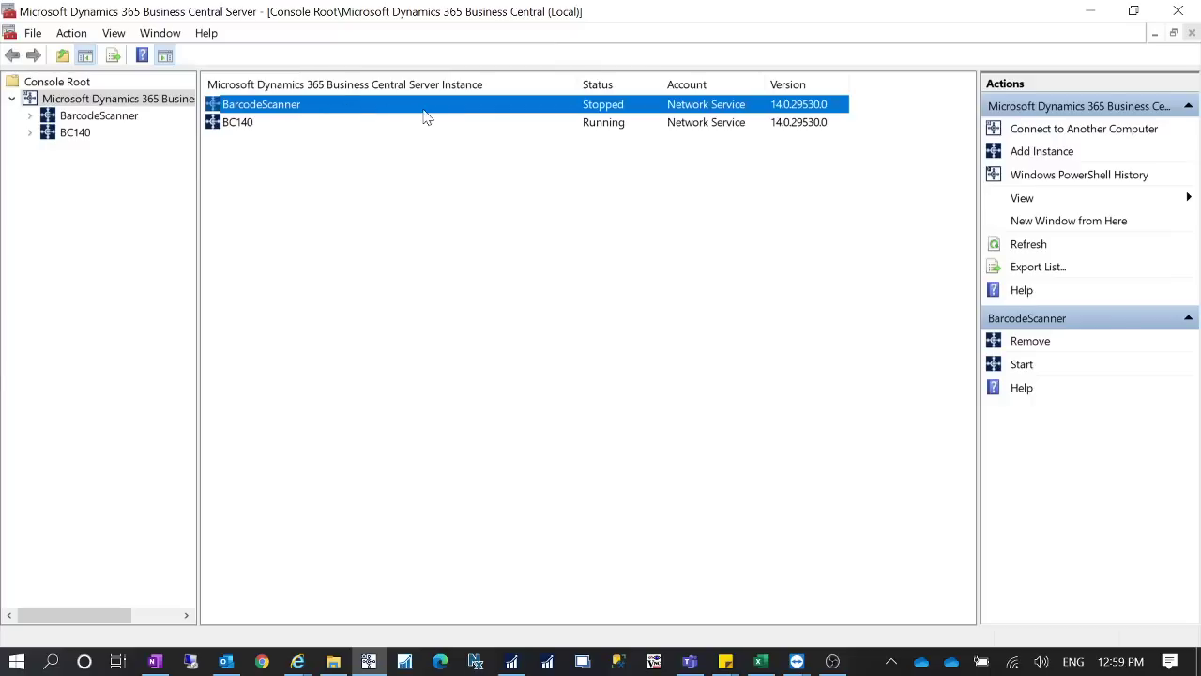
Examine the Task Scheduler settings of the BC140 instance.
left_click(85, 134)
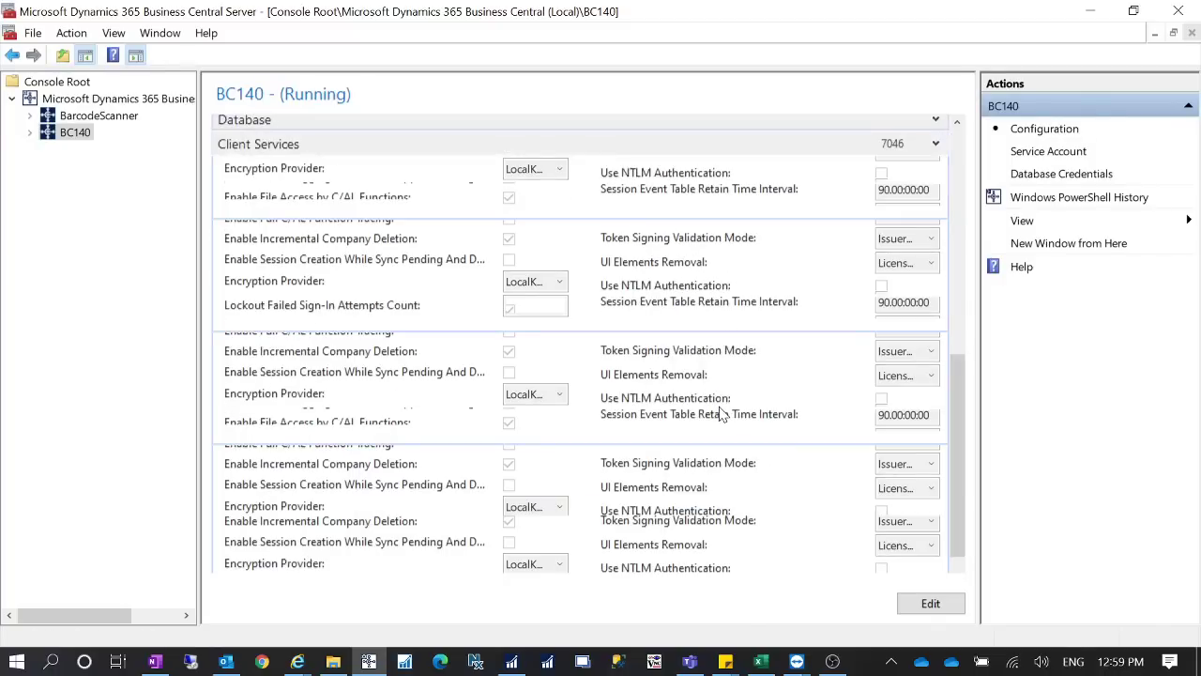
left_click(935, 314)
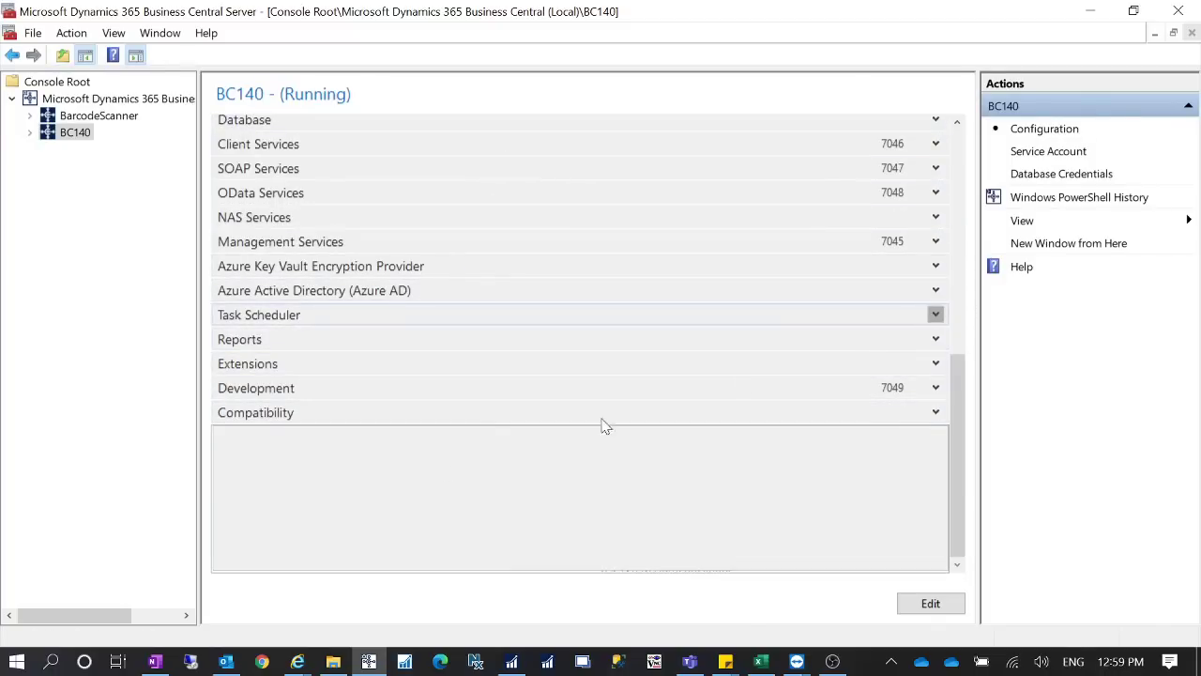
left_click(938, 315)
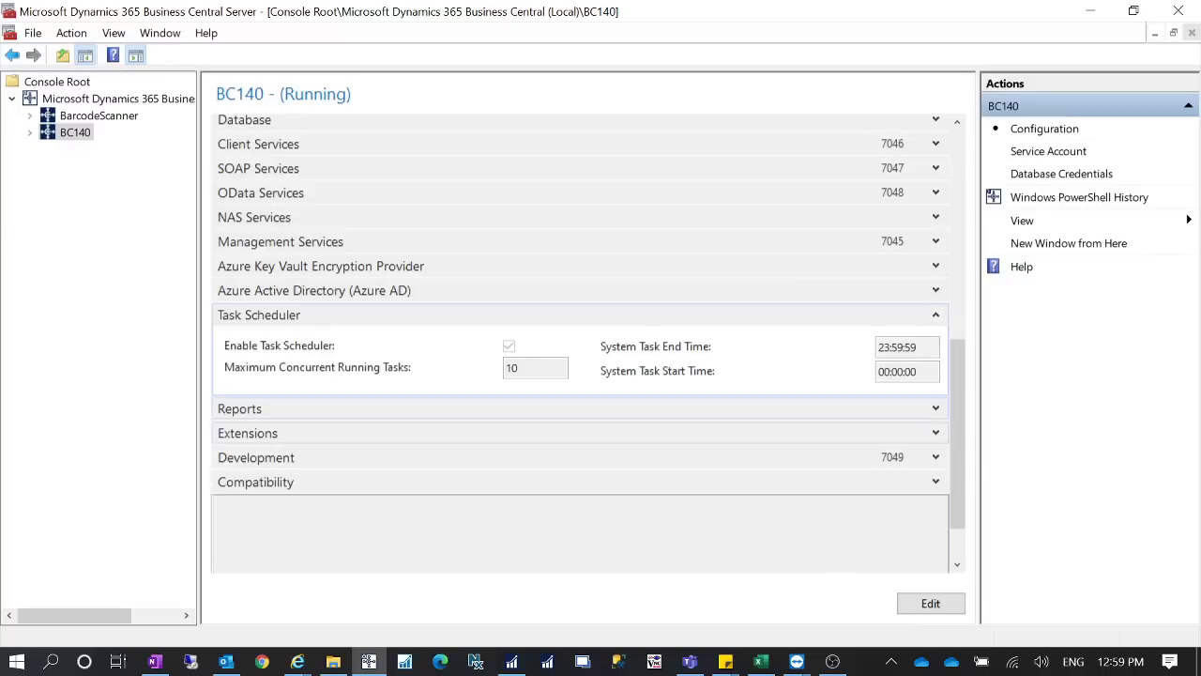
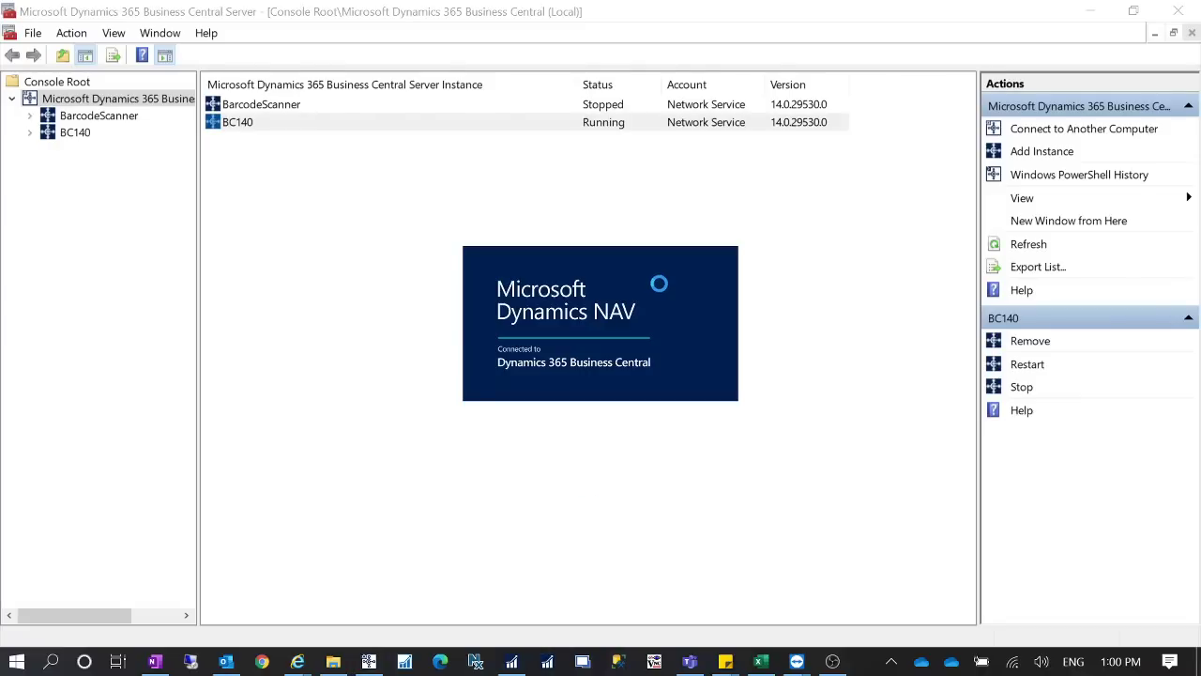
Reopen BC140's configuration, collapse the General settings, recheck whether the Task Scheduler is enabled, and return to the server instance list.
left_click(49, 134)
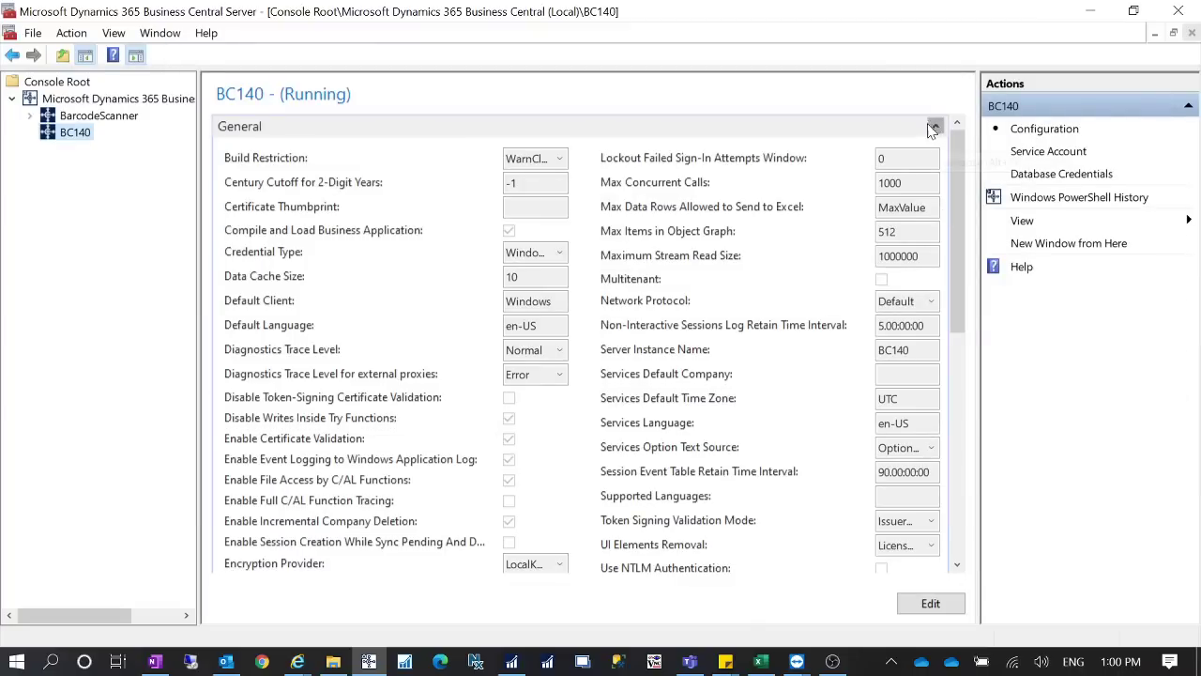
left_click(937, 127)
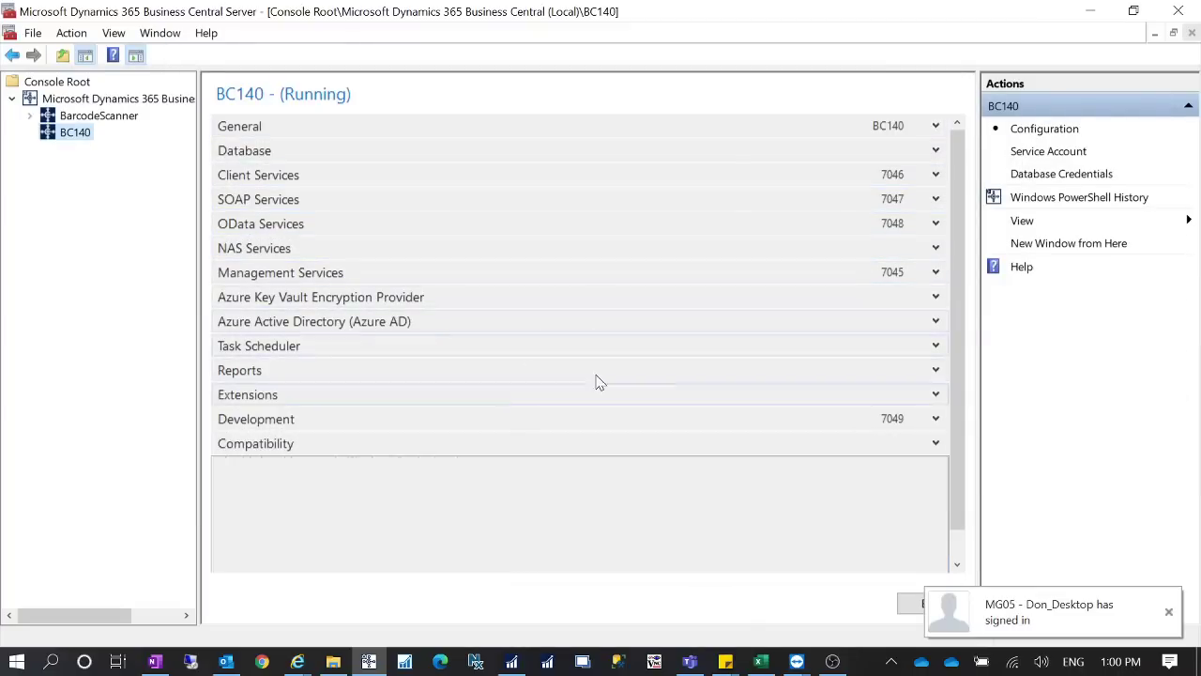
left_click(935, 346)
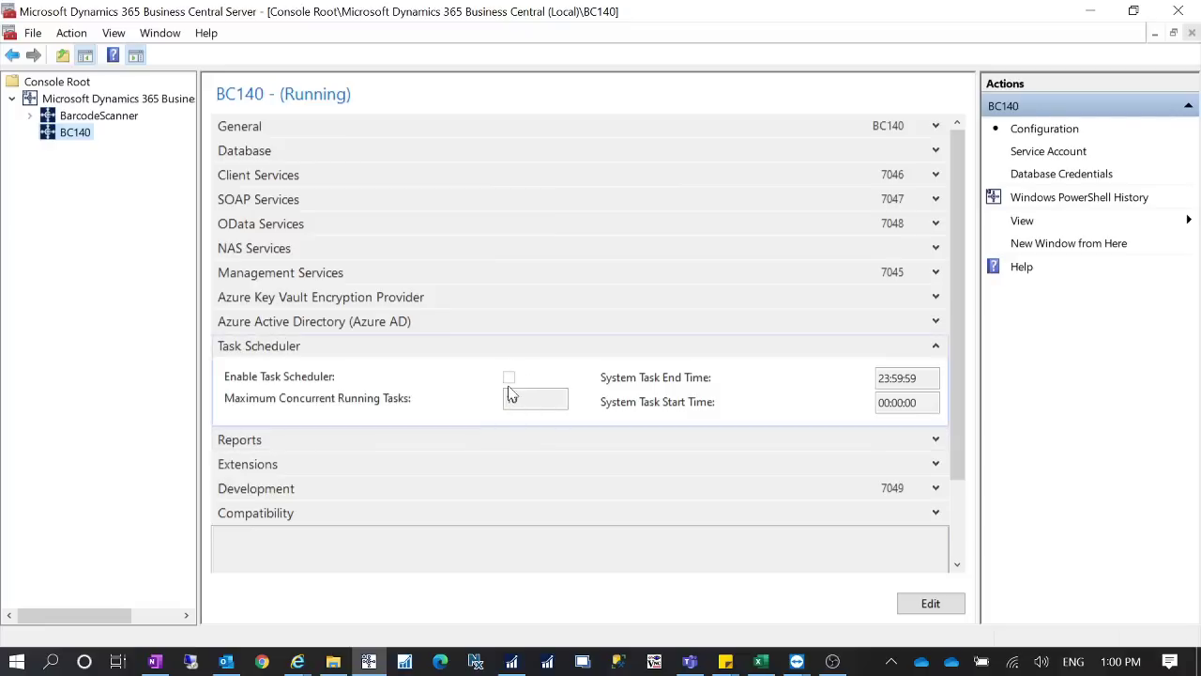
left_click(150, 100)
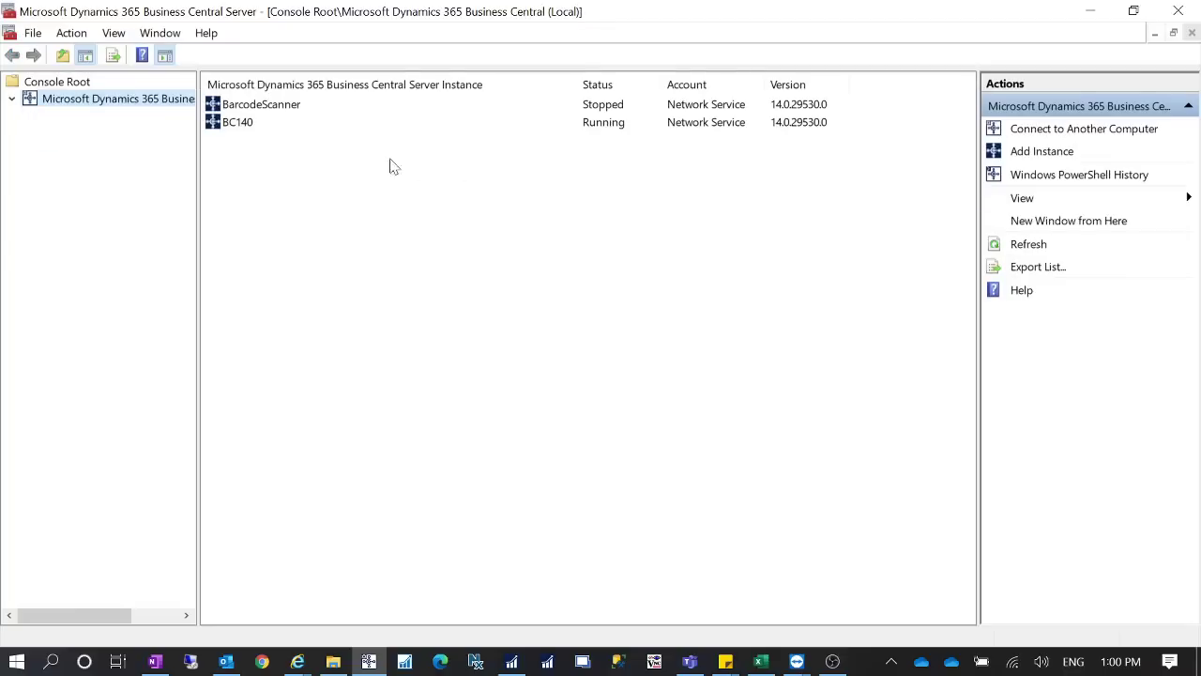
Compare the running status of the BC140 and BarcodeScanner instances in the server instance list.
left_click(353, 129)
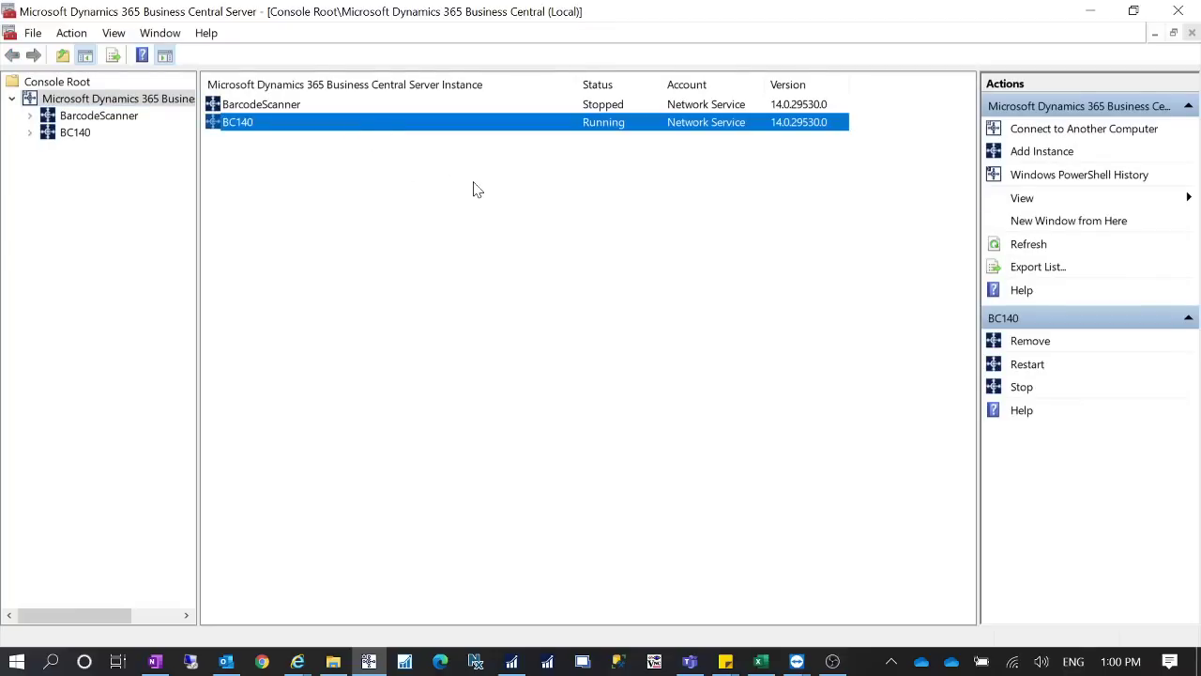
left_click(303, 111)
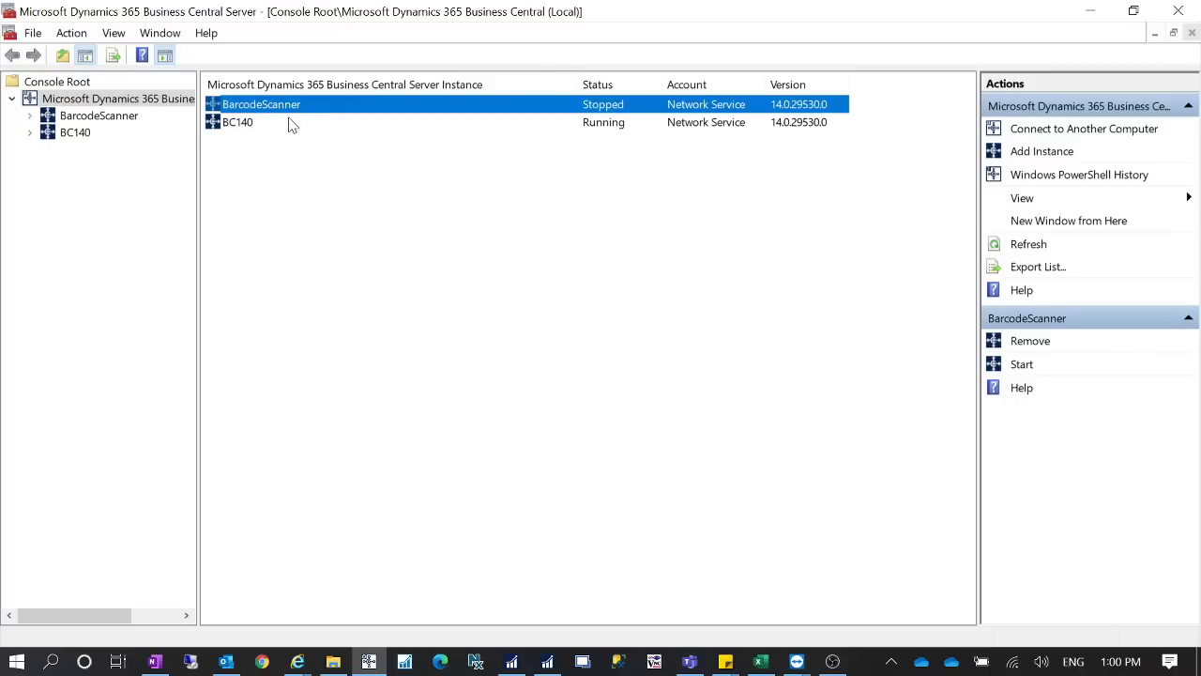
left_click(272, 123)
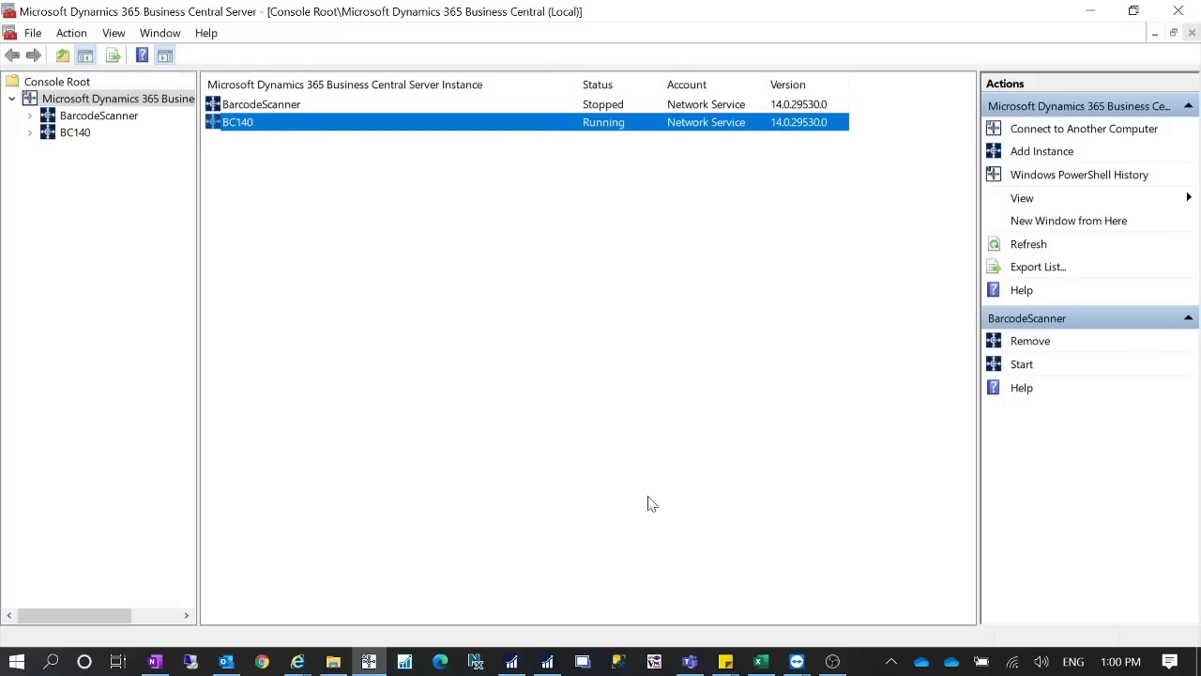
Switch to the Dynamics NAV client, search for job queue entries, and open the Job Queue Entries list.
left_click(549, 660)
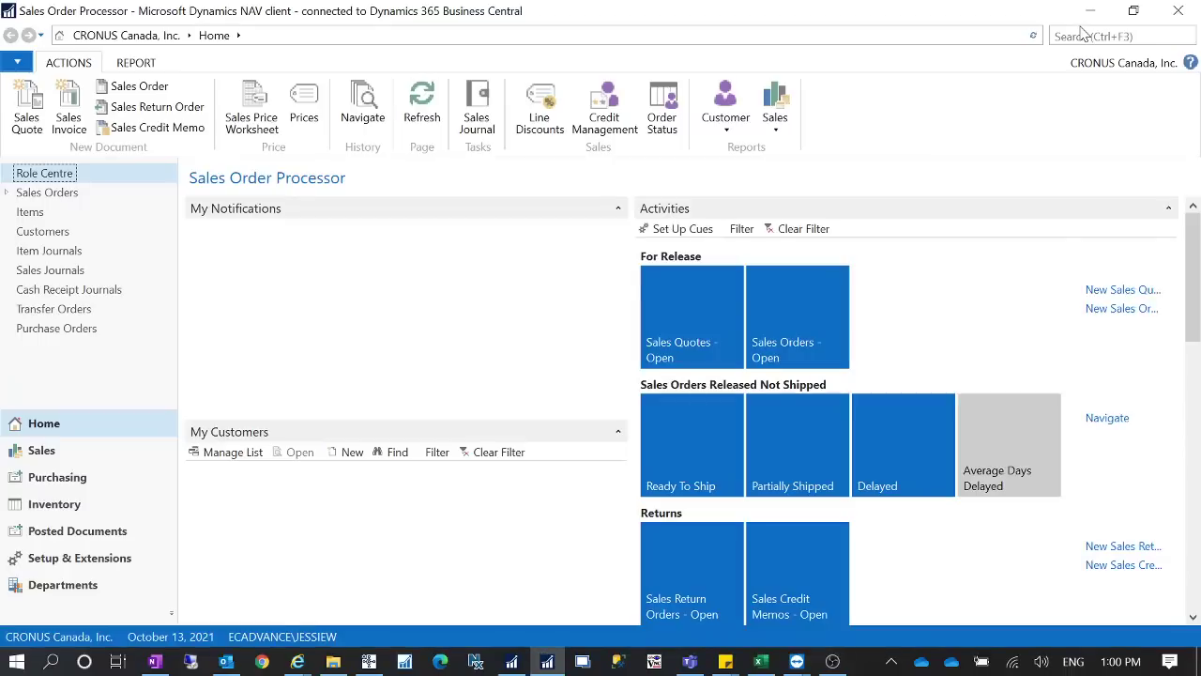
left_click(1085, 38)
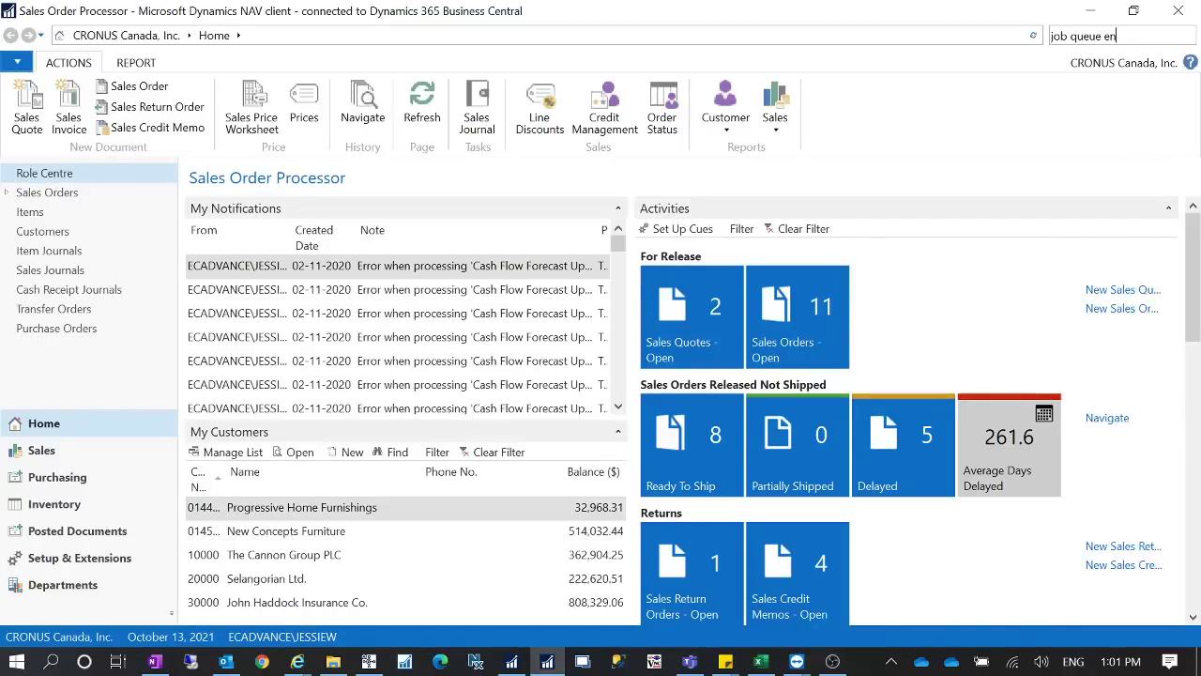
left_click(978, 54)
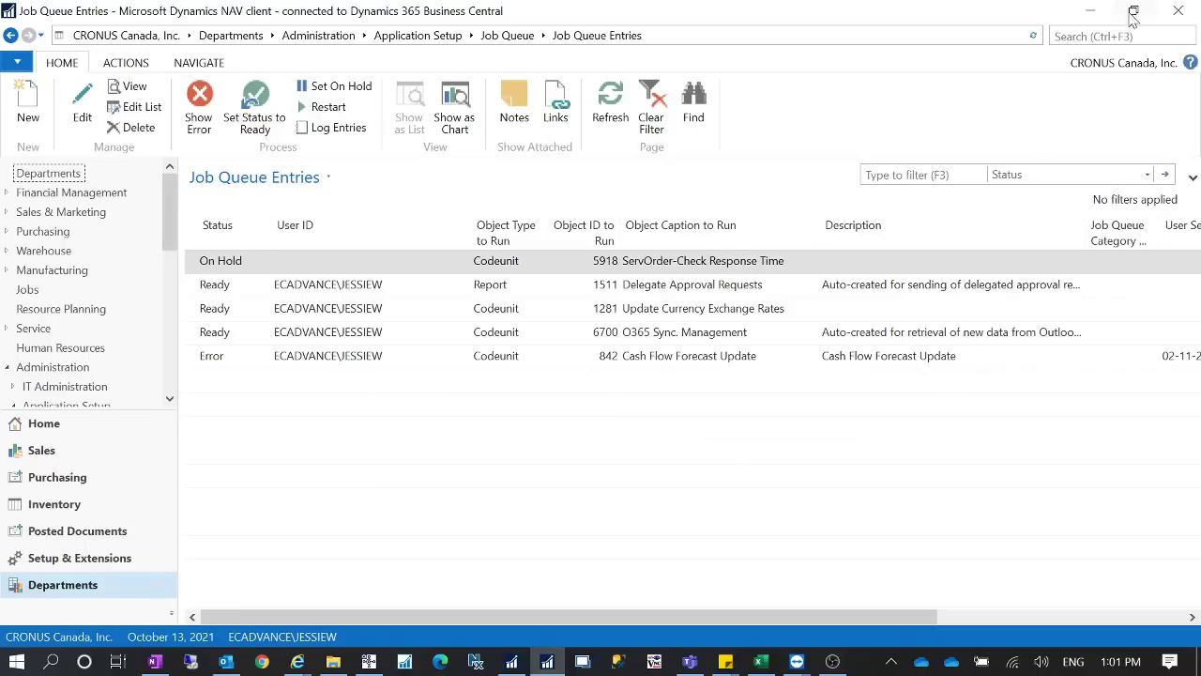
Search for the general journal and open its DEFAULT batch with the GENERAL journal template.
key("ctrl+F3")
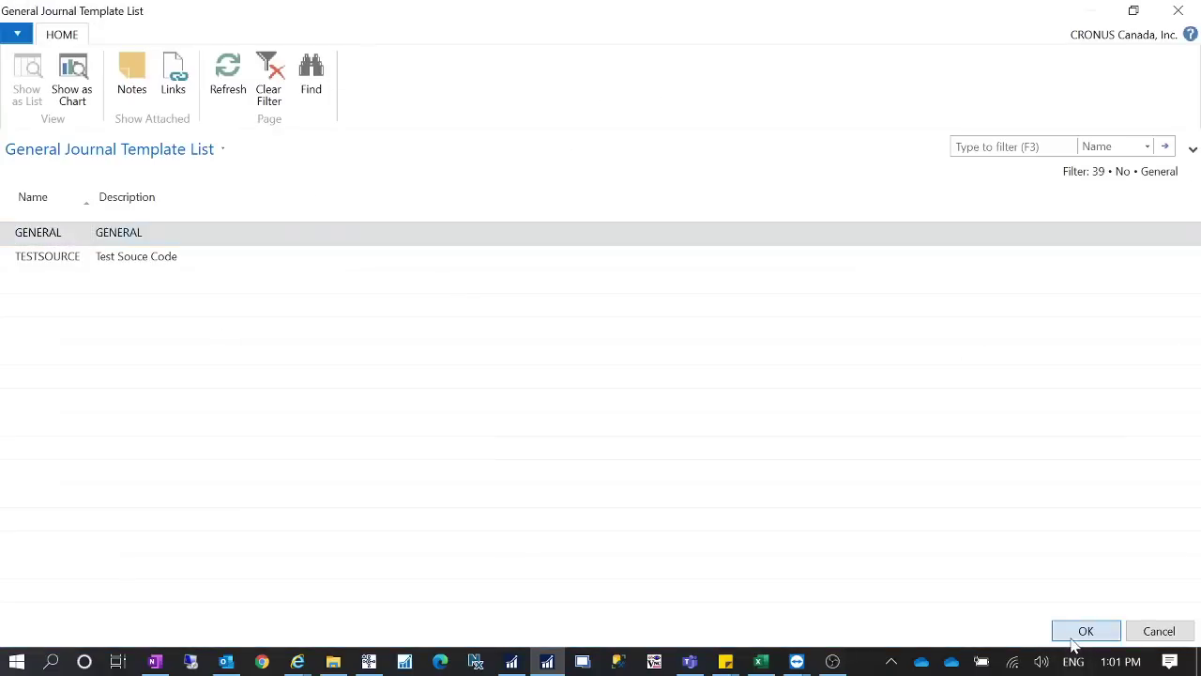
left_click(1079, 636)
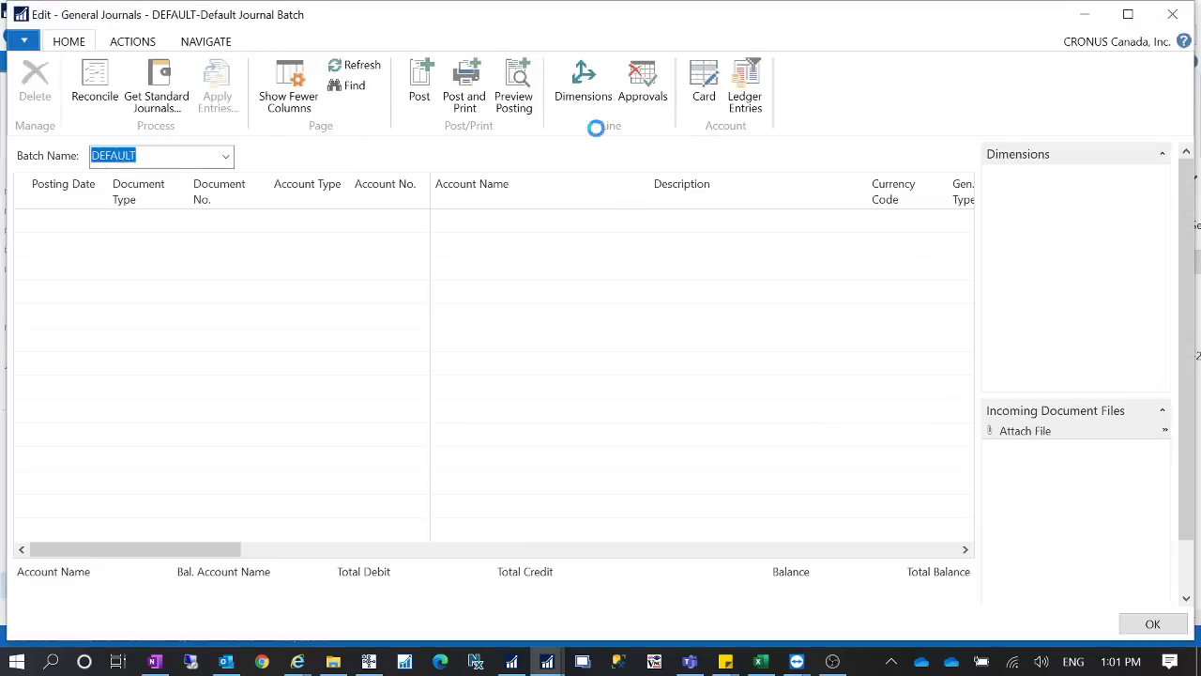
scroll(420, 73, "down", 1)
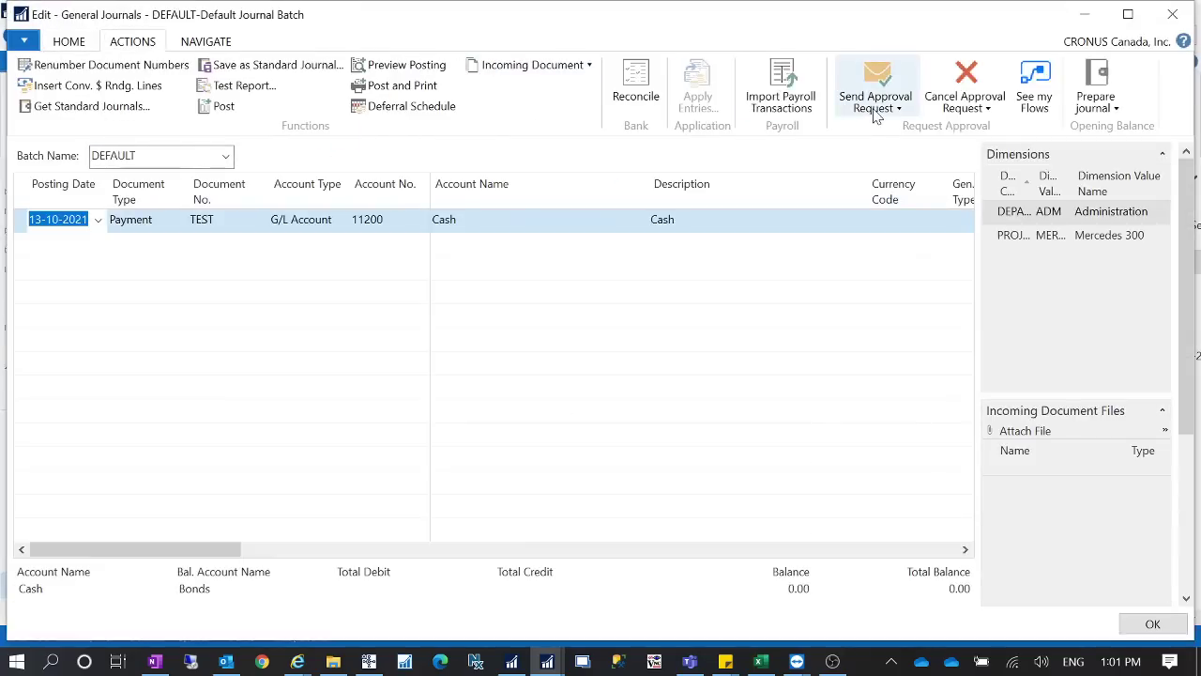
Cancel the approval request for the selected TEST payment line in the general journal.
left_click(947, 105)
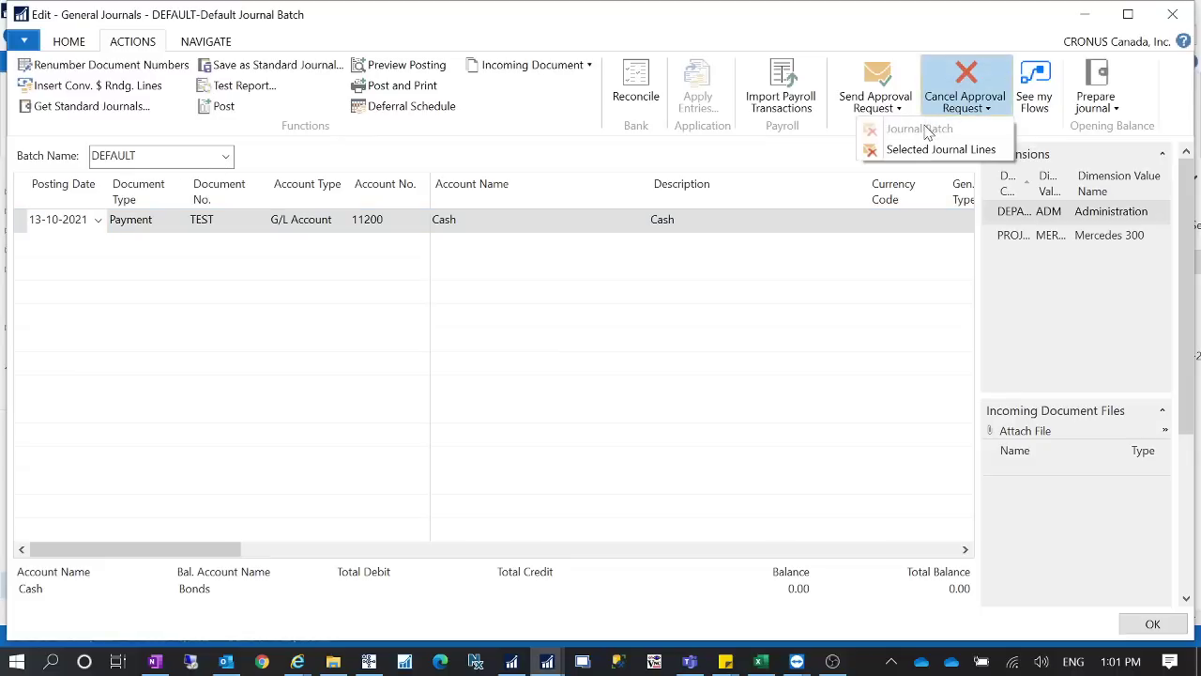
left_click(935, 152)
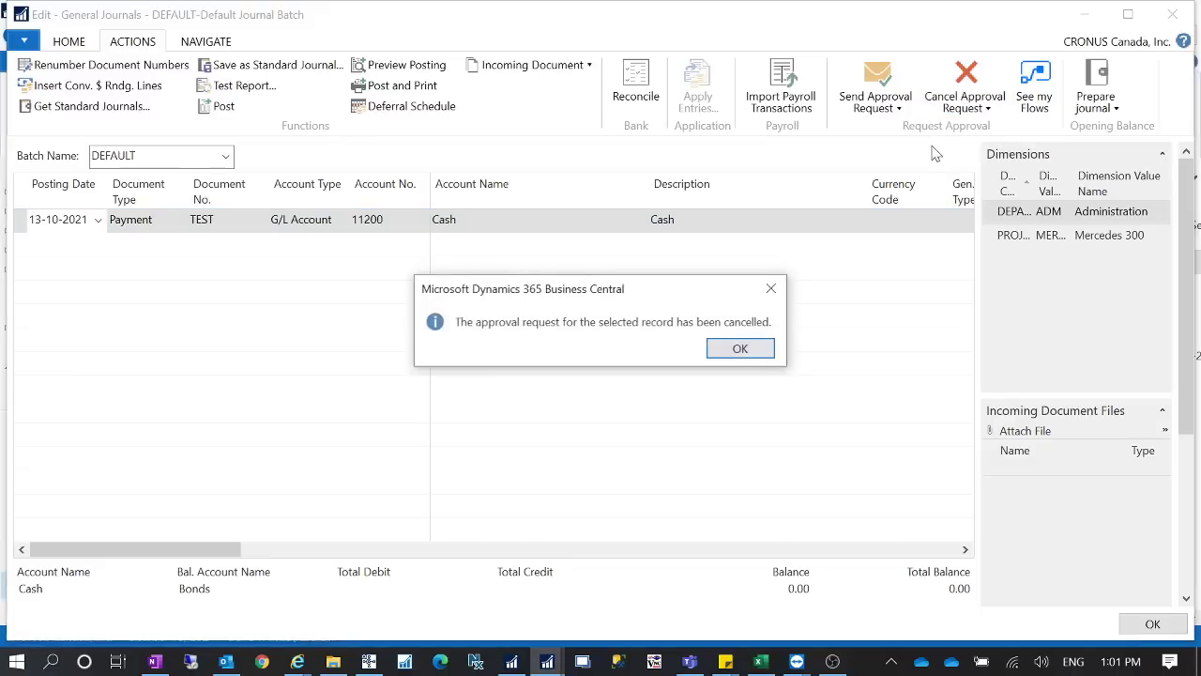
left_click(731, 348)
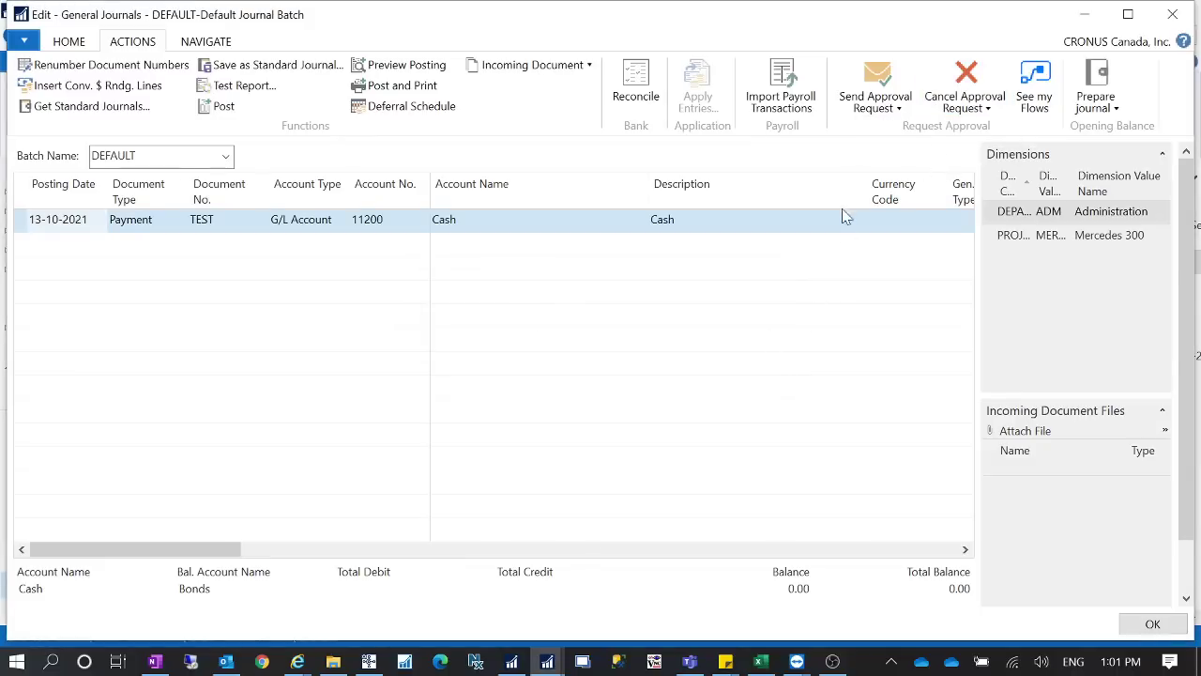
Send a new approval request for the selected TEST payment journal line.
left_click(880, 107)
left_click(831, 155)
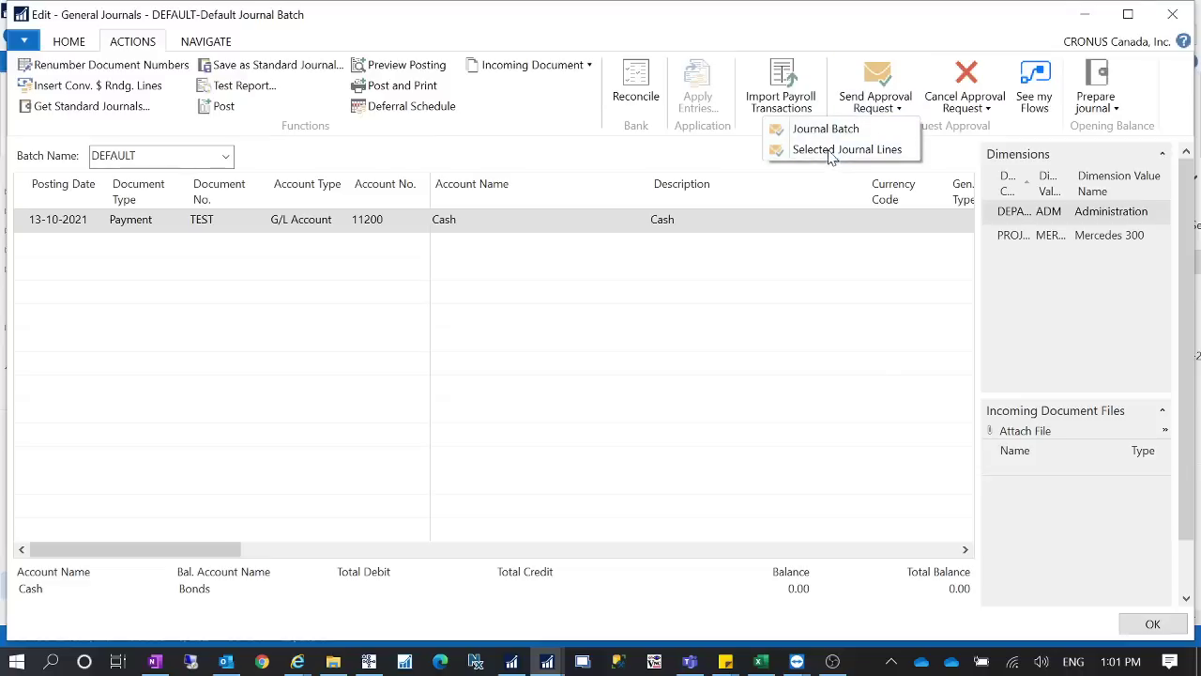
left_click(668, 351)
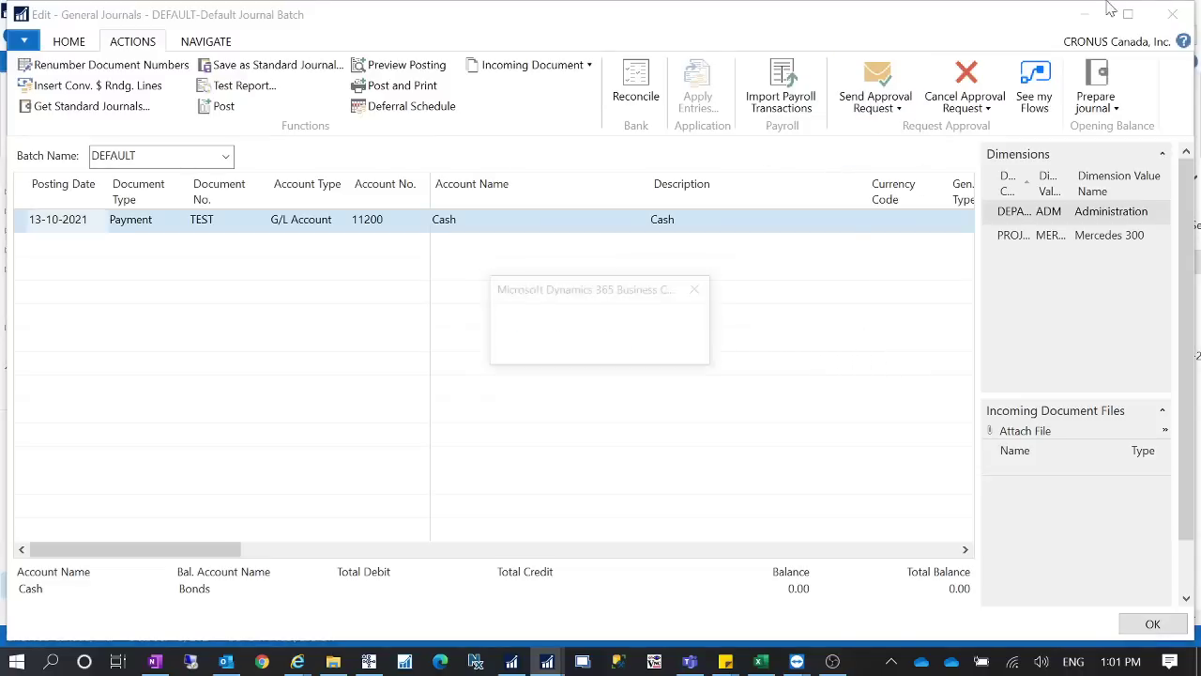
left_click(672, 349)
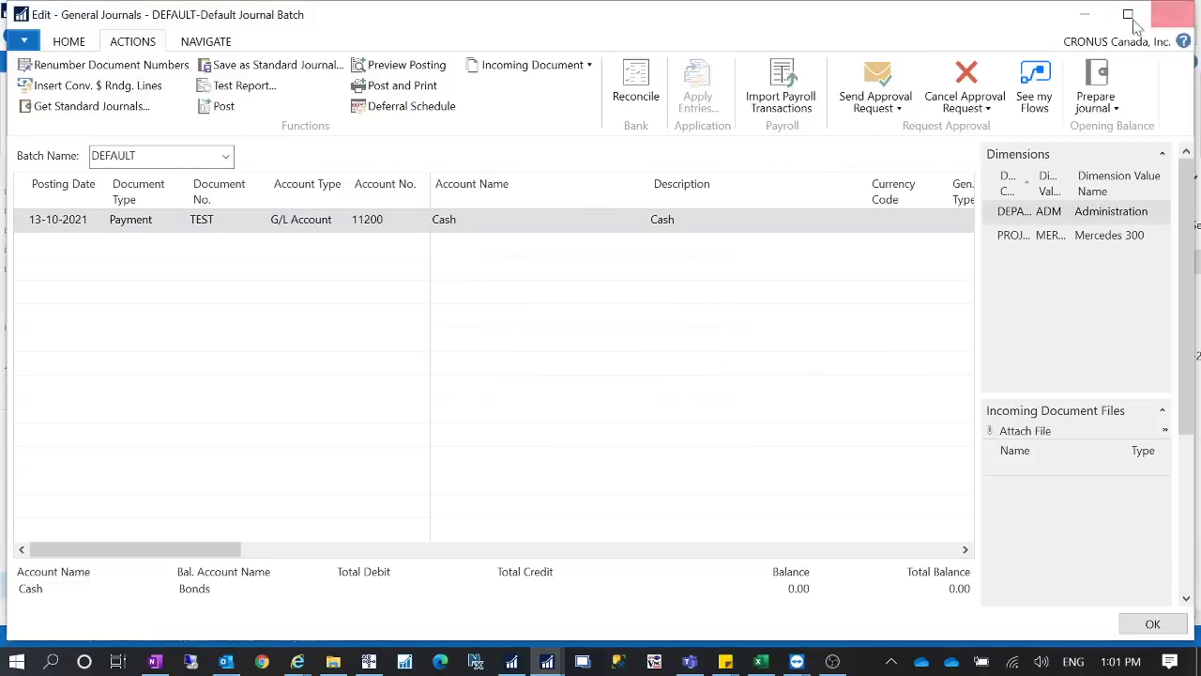
Return to the Job Queue Entries list and examine the Notification Entry Dispatcher entry's status and earliest start date/time against the system clock.
left_click(1085, 22)
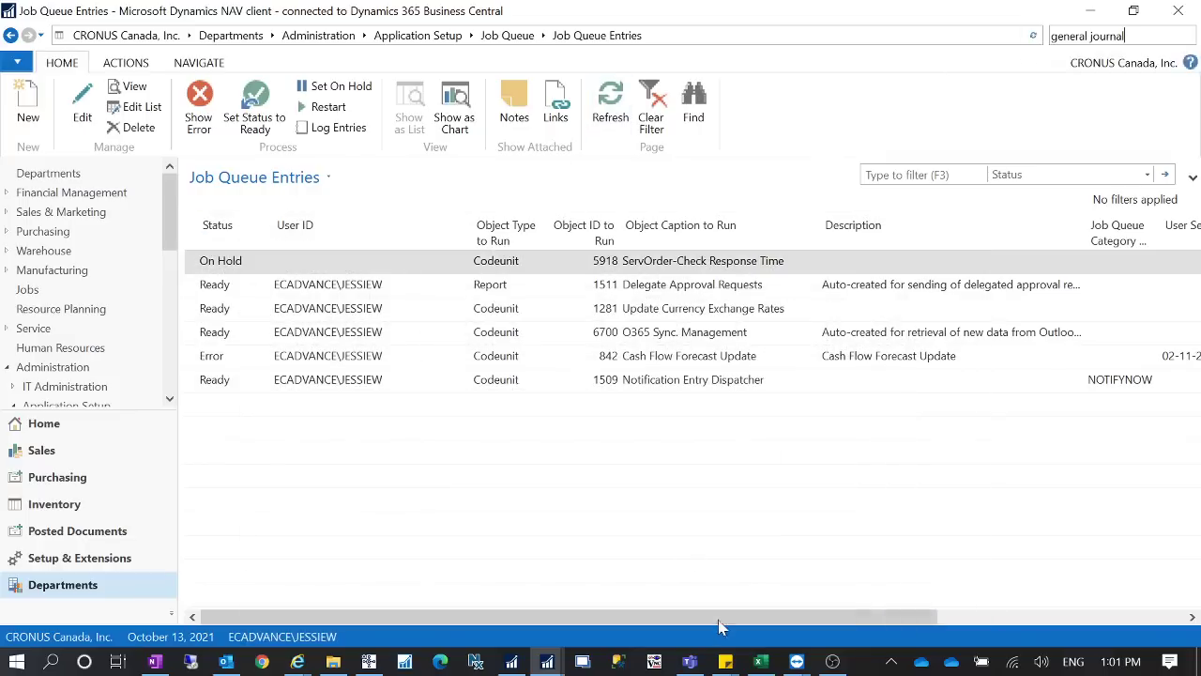
left_click(659, 384)
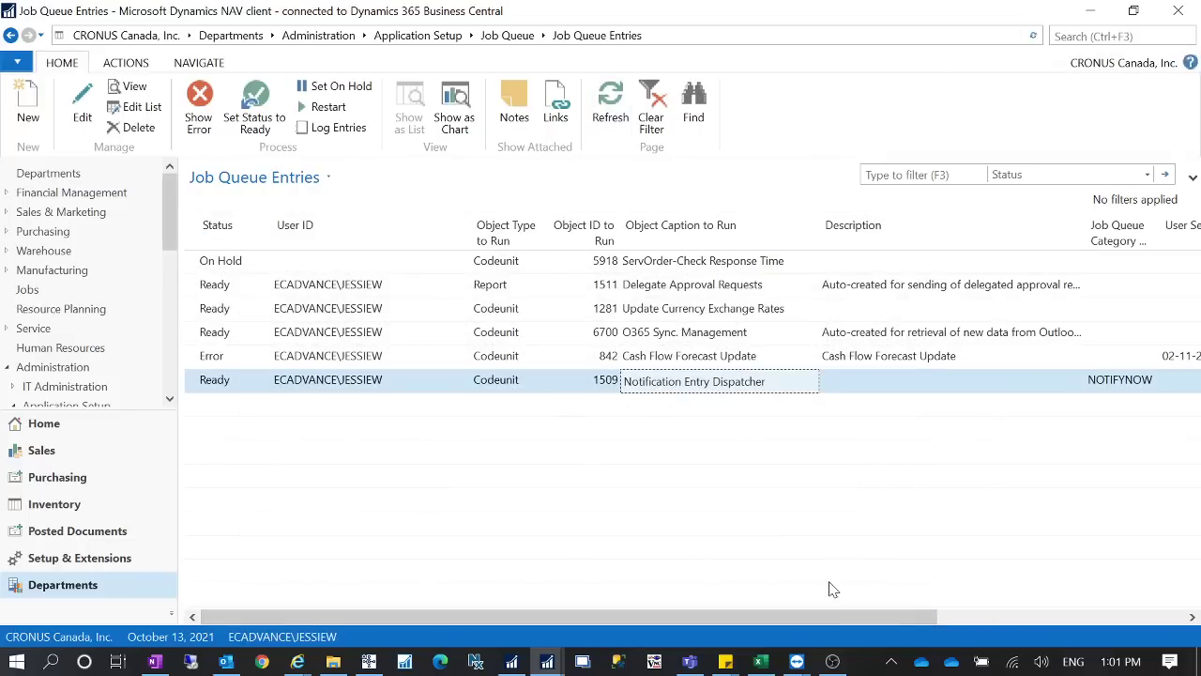
left_click_drag(840, 613, 1098, 606)
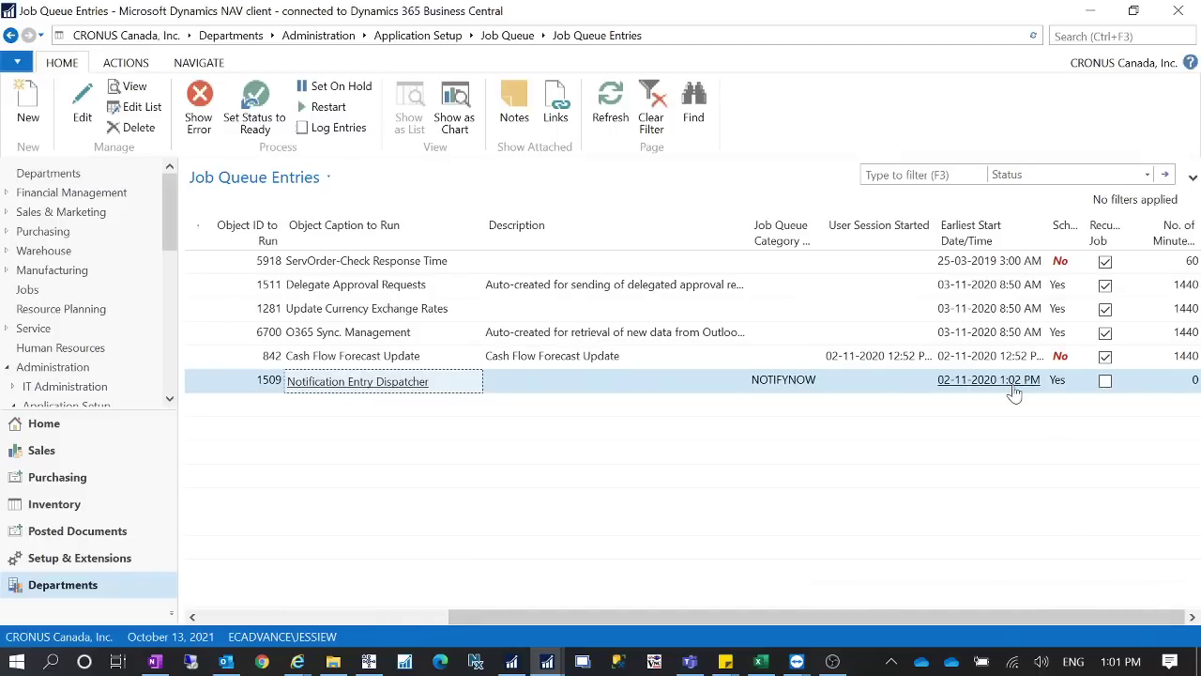
mouse_move(1123, 664)
Close the general journal window and bring back the Job Queue Entries list.
left_click(1091, 11)
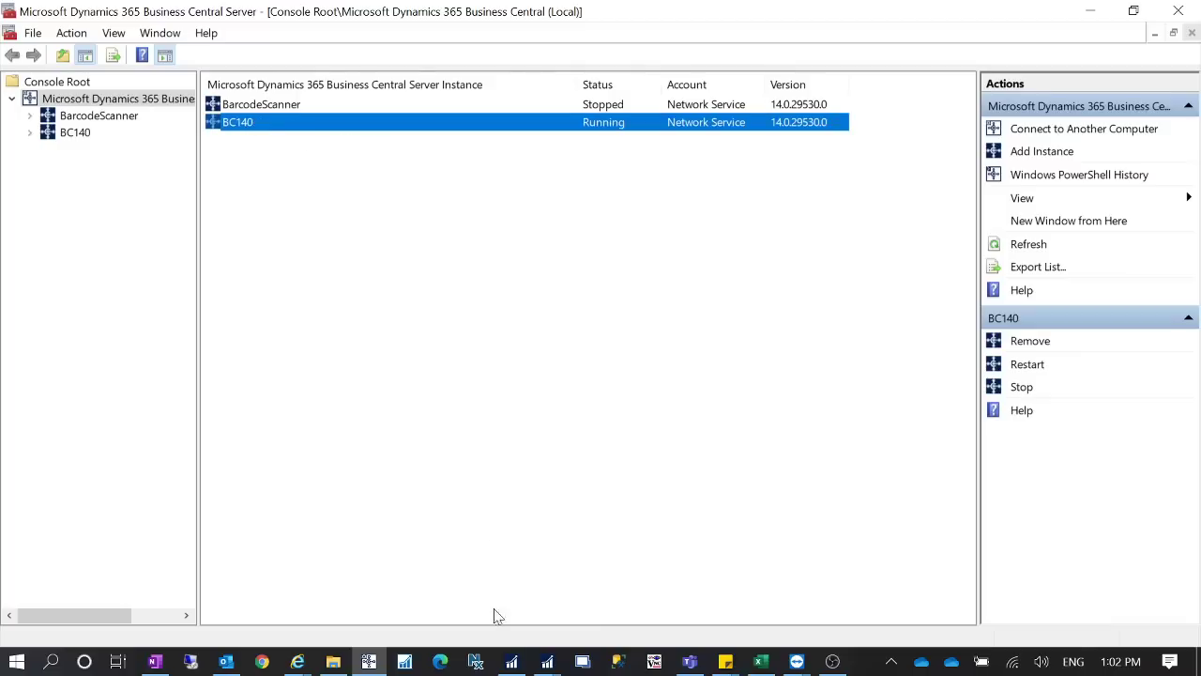
left_click(547, 661)
left_click(662, 610)
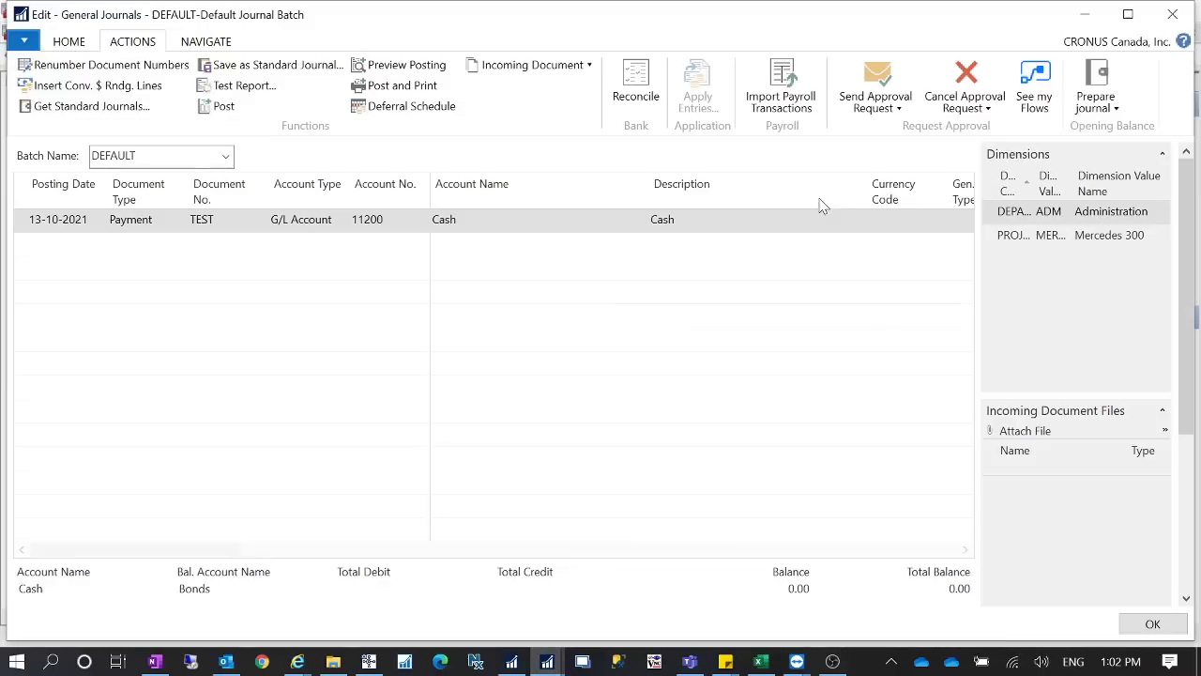
left_click(1172, 14)
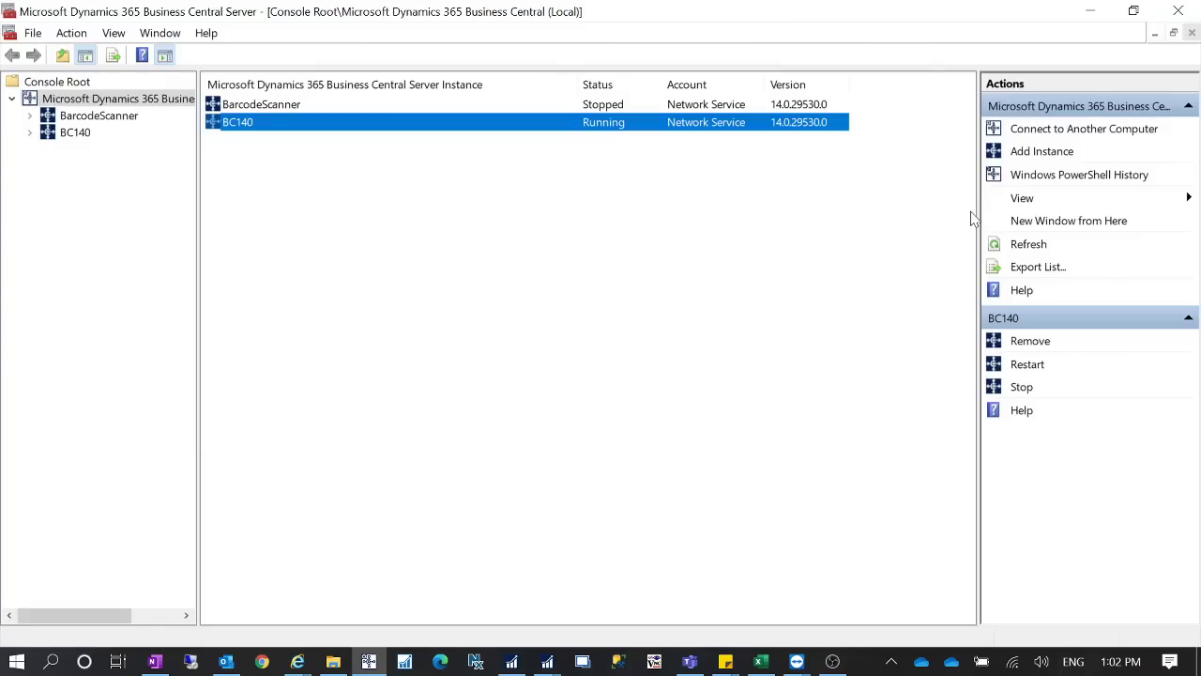
left_click(547, 662)
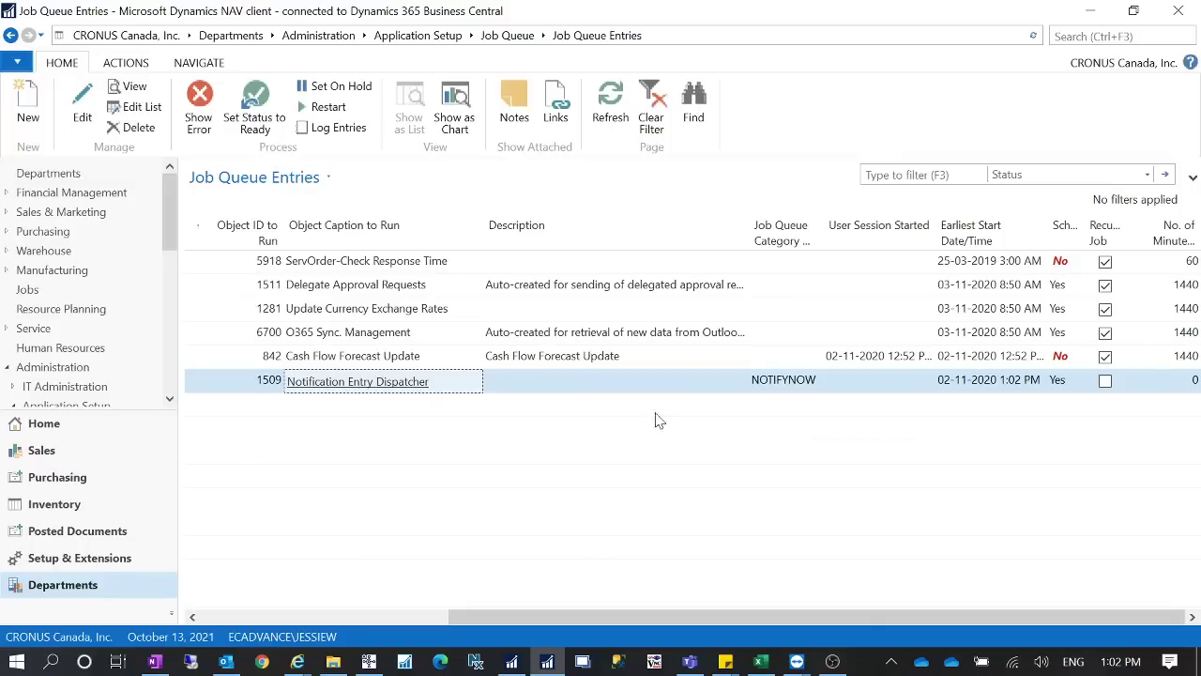
Examine the Notification Entry Dispatcher entry's category, scheduling and recurrence columns in the Job Queue Entries list.
left_click_drag(524, 620, 704, 635)
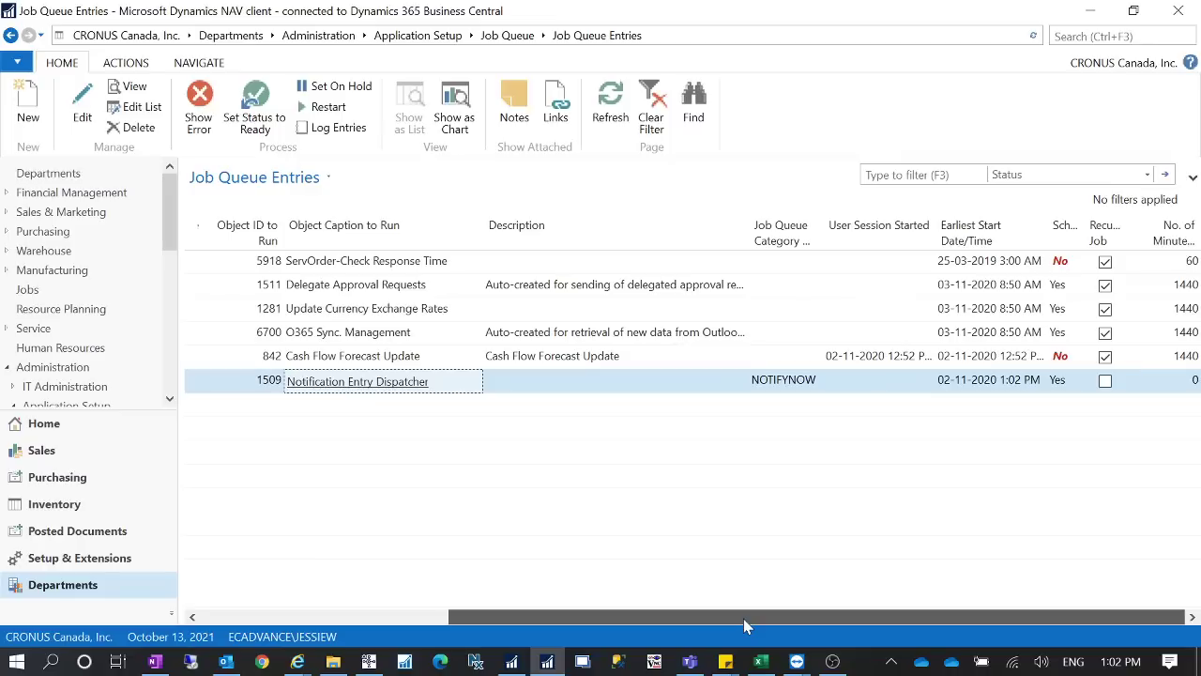
left_click_drag(623, 614, 854, 589)
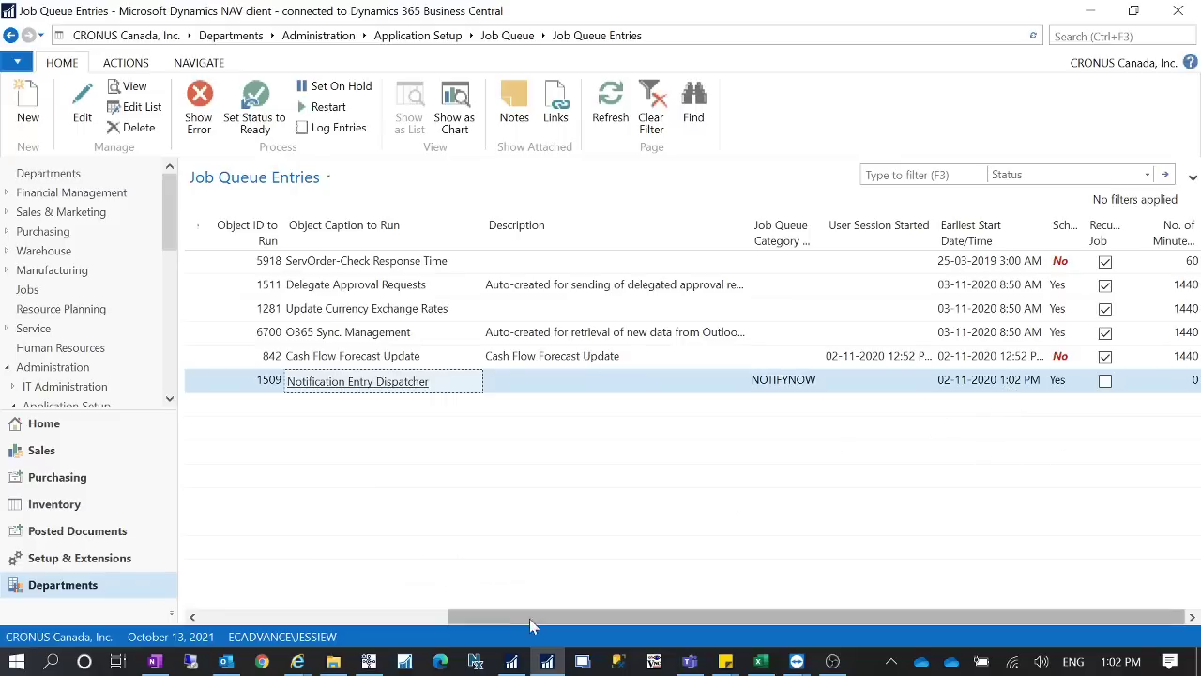
left_click_drag(535, 616, 736, 621)
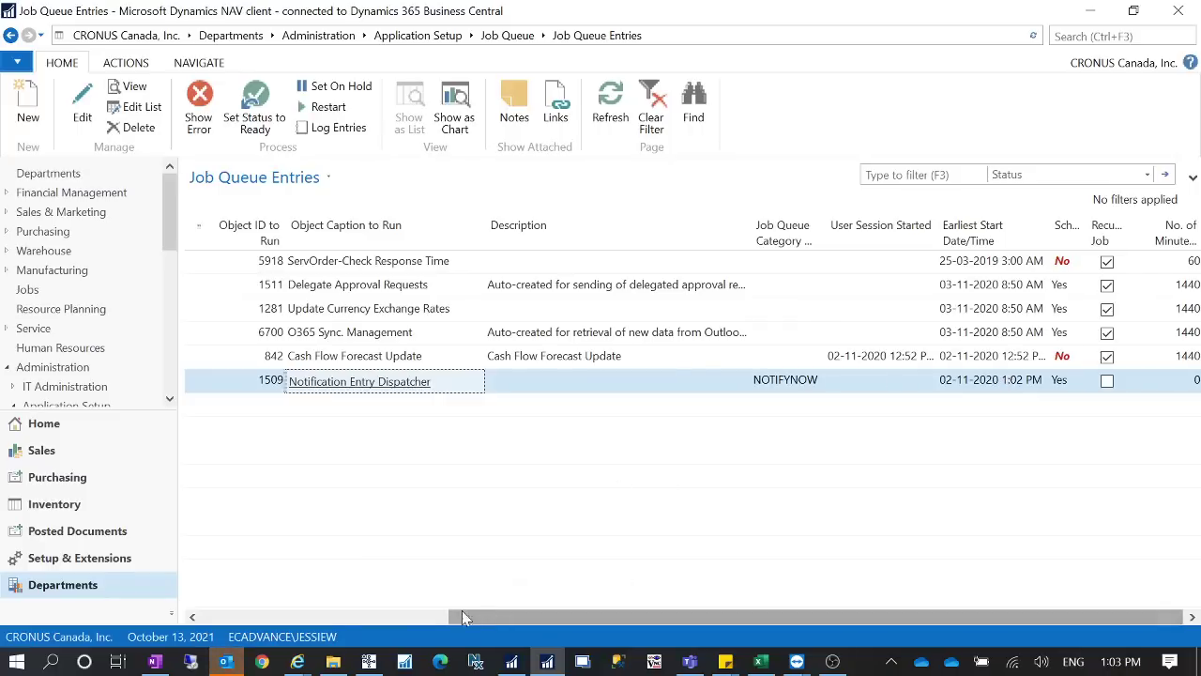
left_click_drag(483, 617, 180, 610)
Switch to Outlook, dismiss the account sign-in window, and read the Notification overview email in the inbox.
left_click(227, 660)
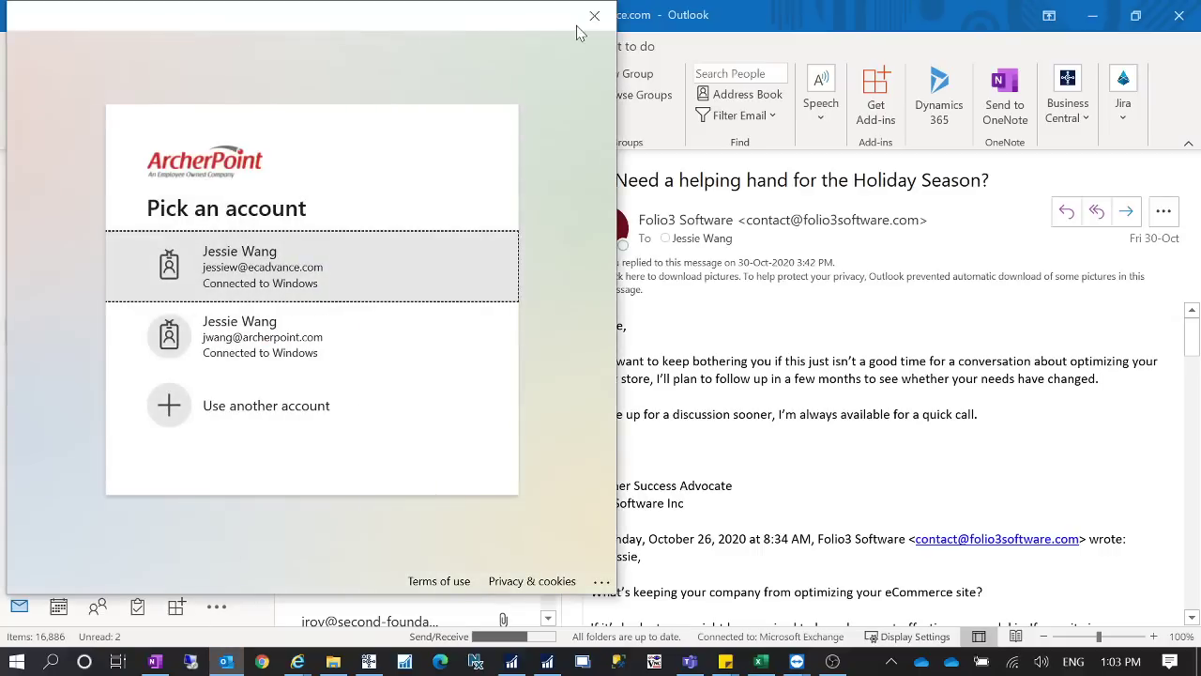
left_click(594, 16)
left_click(398, 354)
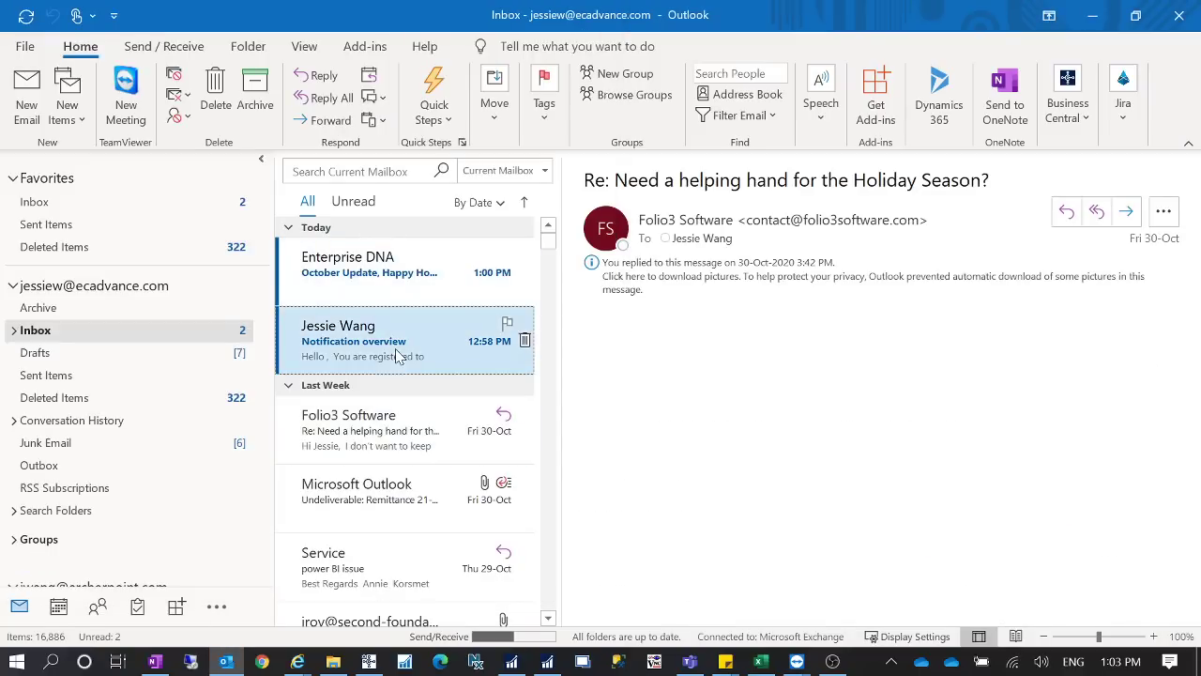
left_click(885, 26)
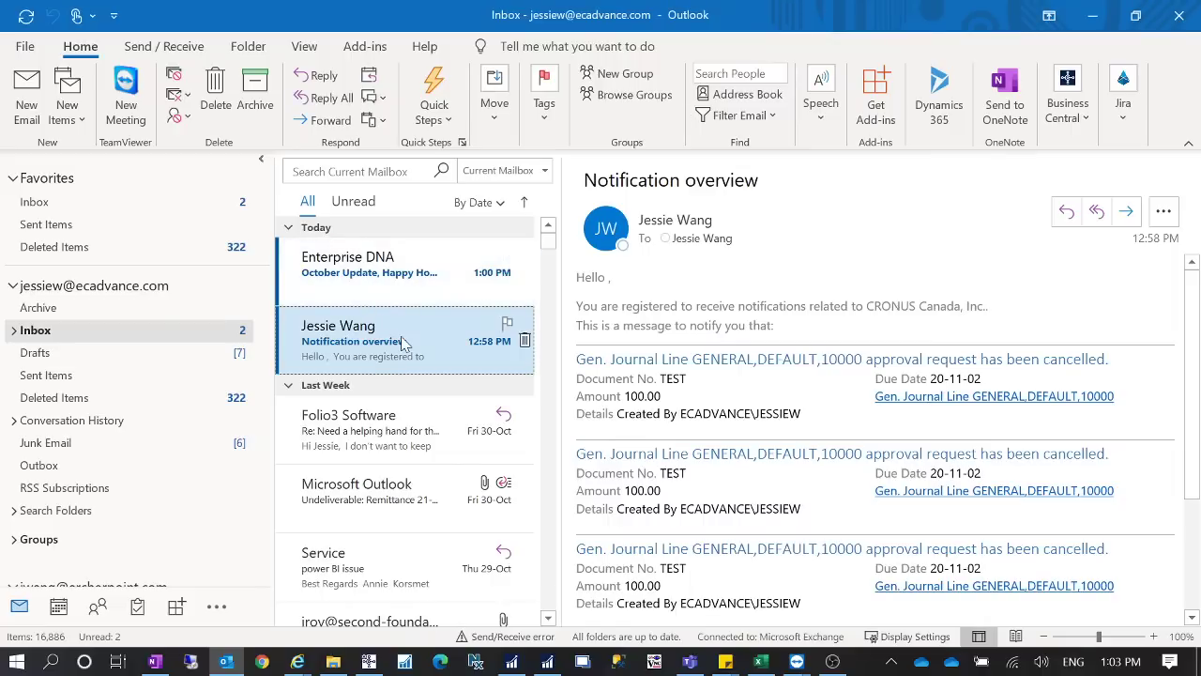
Permanently delete the Enterprise DNA newsletter and the Notification overview email from the inbox.
left_click(403, 272)
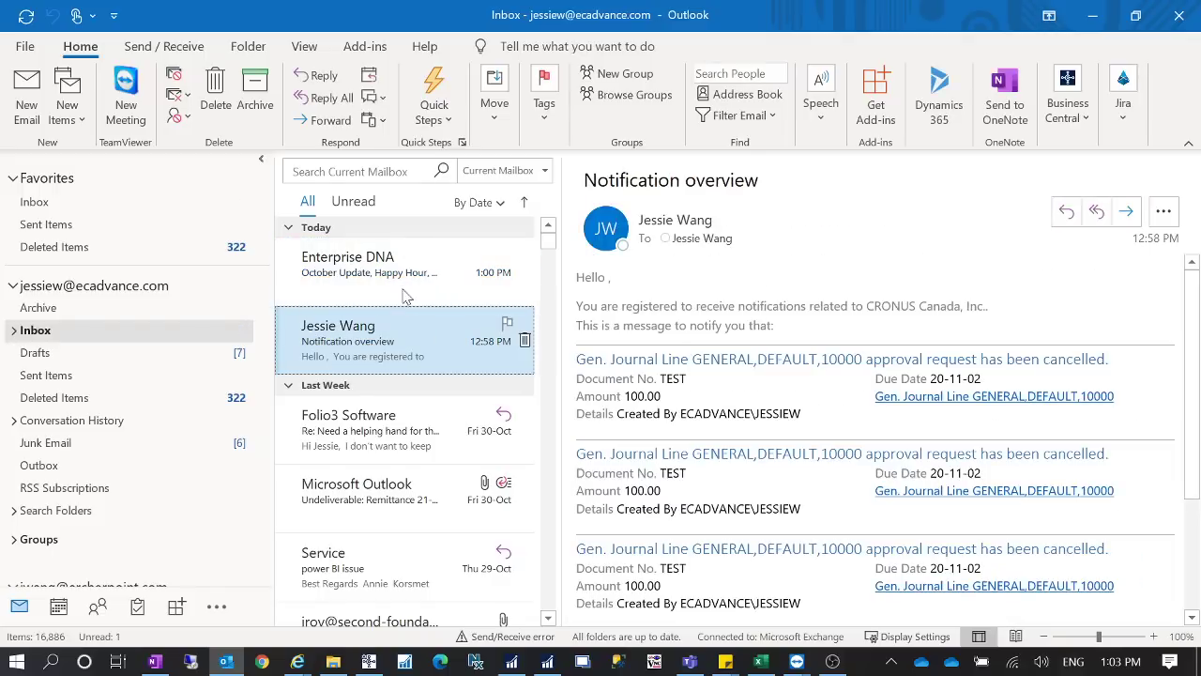
left_click(404, 271)
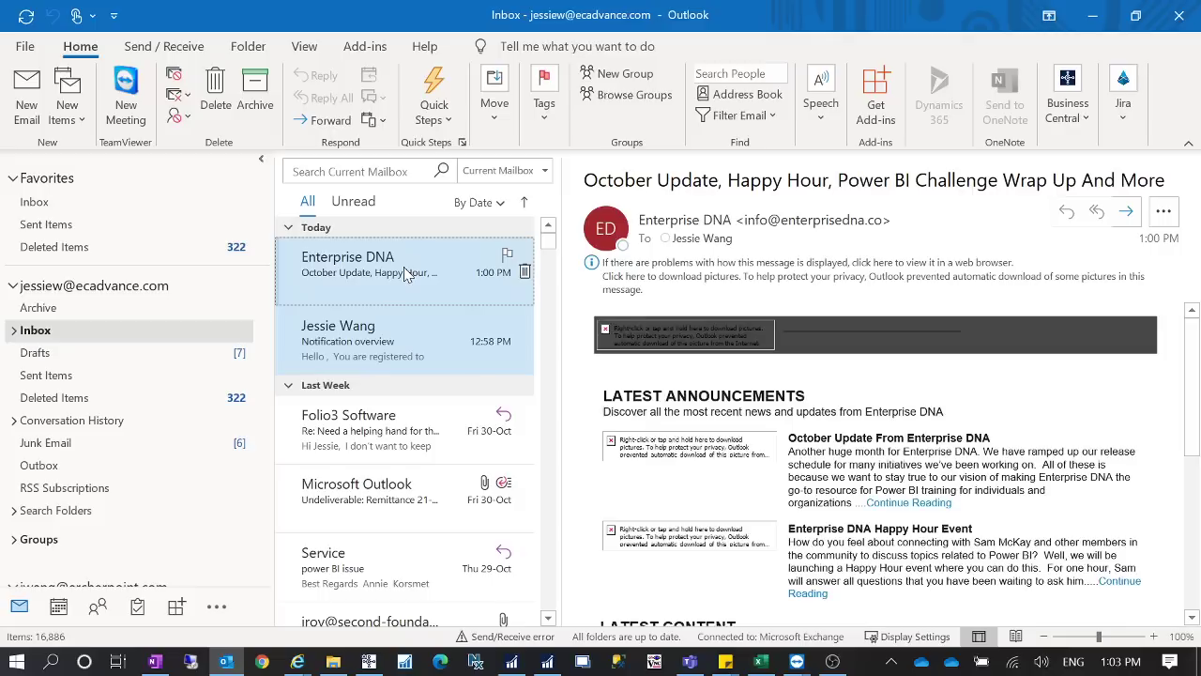
key("shift+Delete")
key("Return")
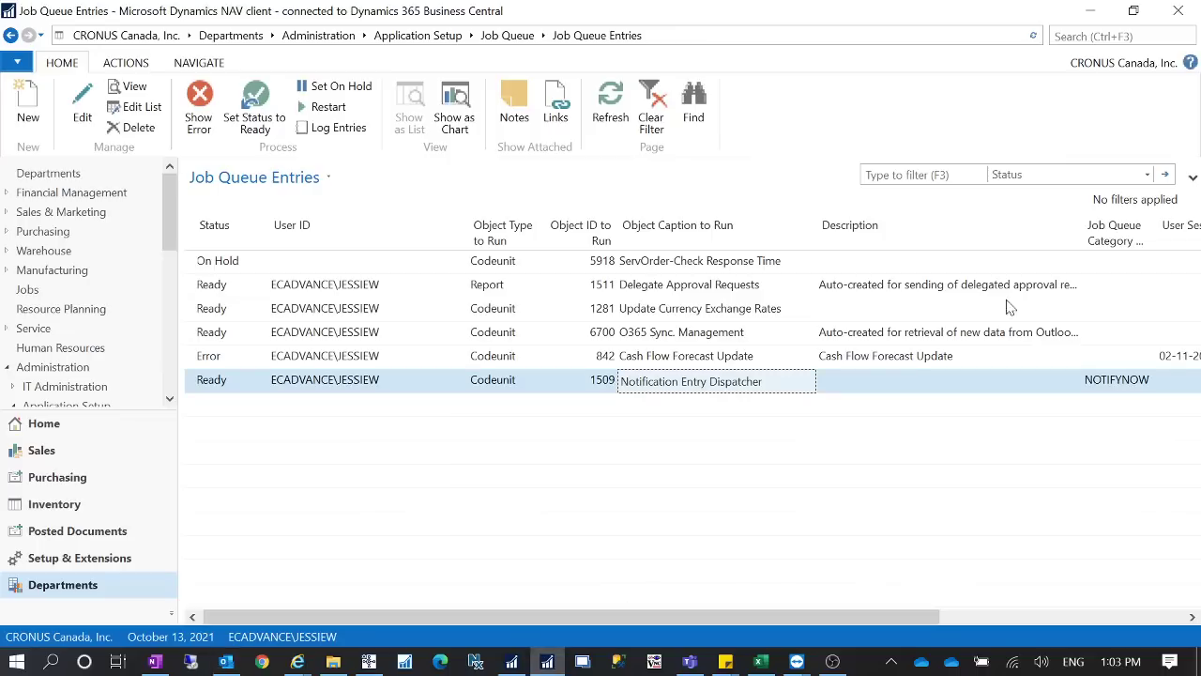
Return to the Dynamics NAV client, refresh the Job Queue Entries list, and recheck the Notification Entry Dispatcher entry's status and start time.
left_click(547, 661)
left_click(610, 113)
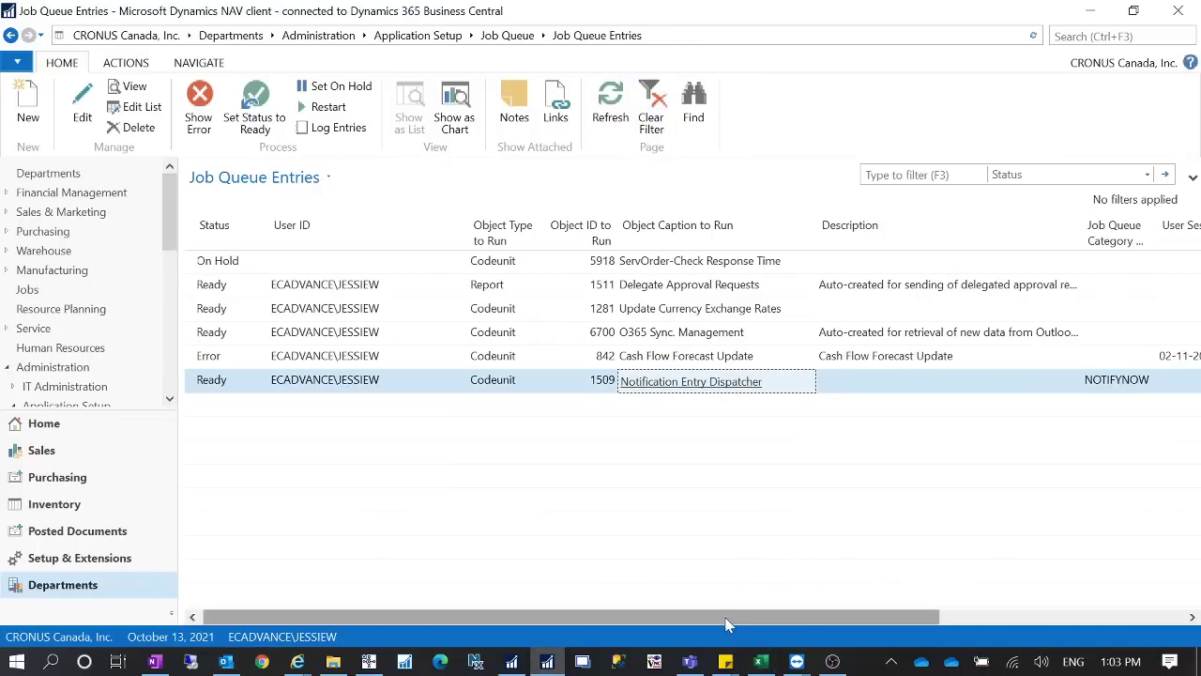
left_click_drag(726, 616, 999, 588)
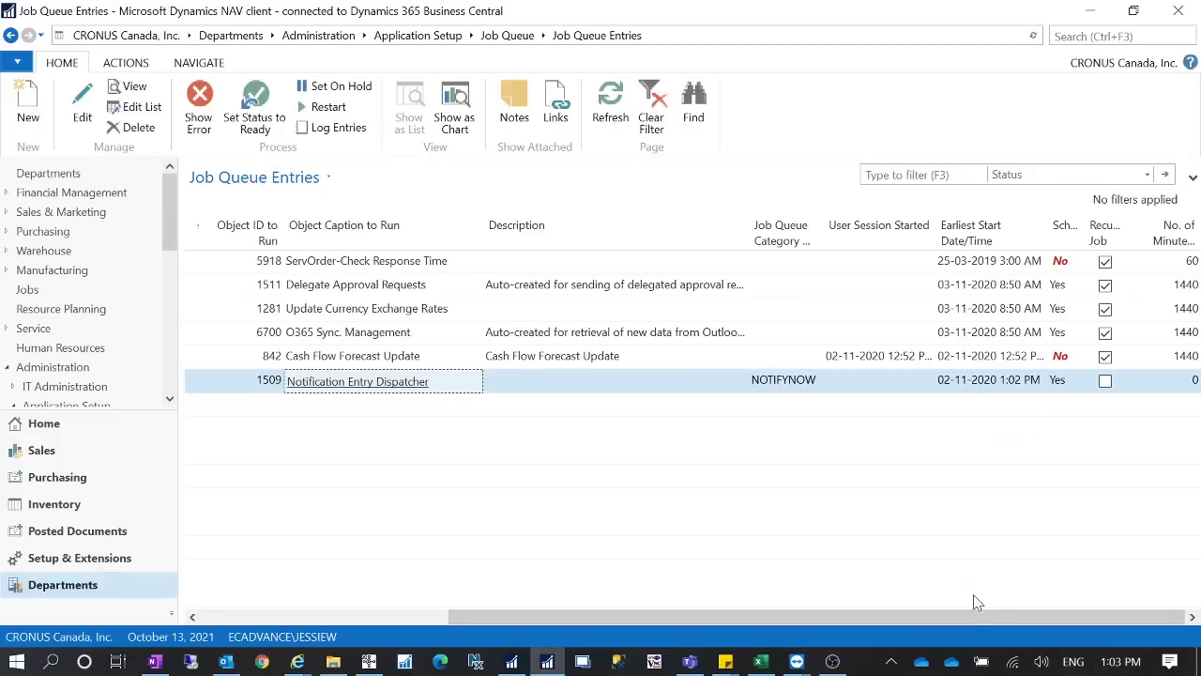
left_click_drag(957, 616, 420, 616)
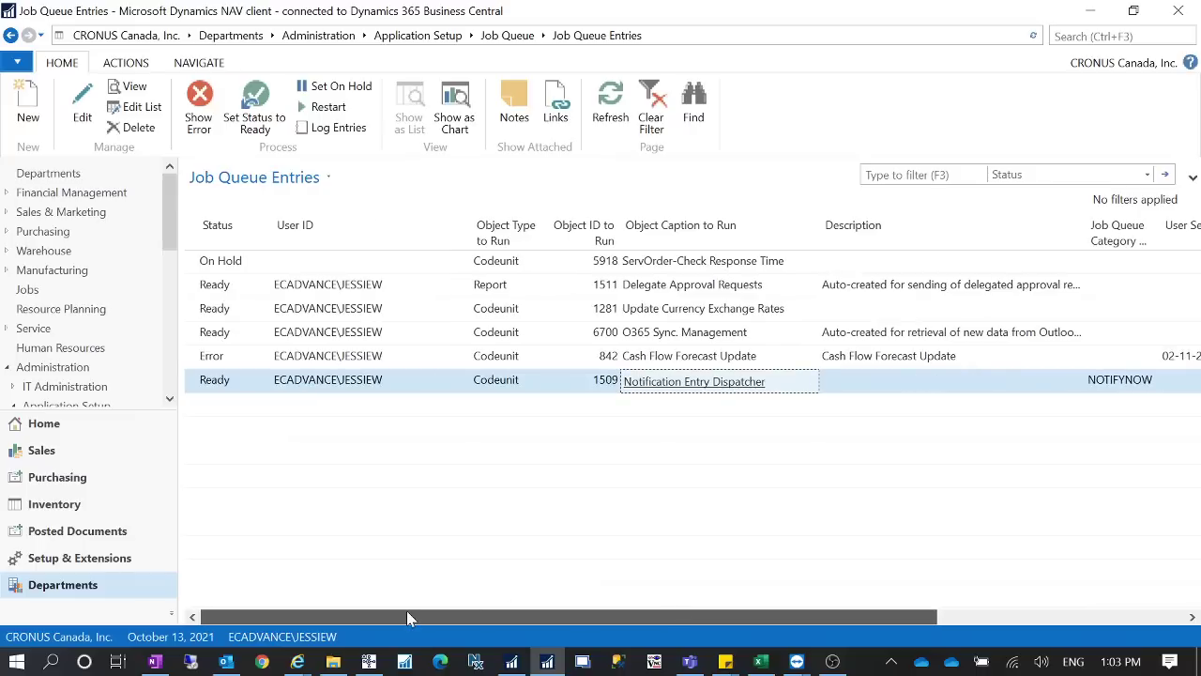
mouse_move(636, 616)
left_mouse_down()
mouse_move(1054, 608)
mouse_move(614, 610)
left_mouse_up()
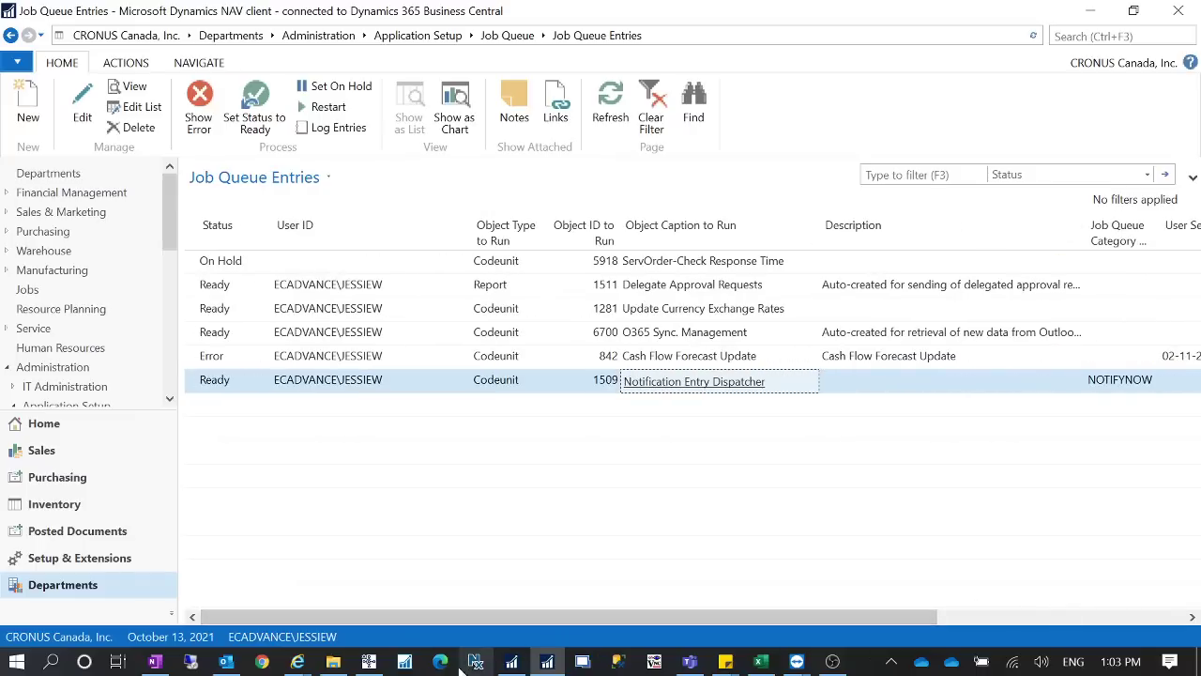
Switch to the Business Central Server administration console and check the BC140 instance's Task Scheduler settings.
left_click(369, 661)
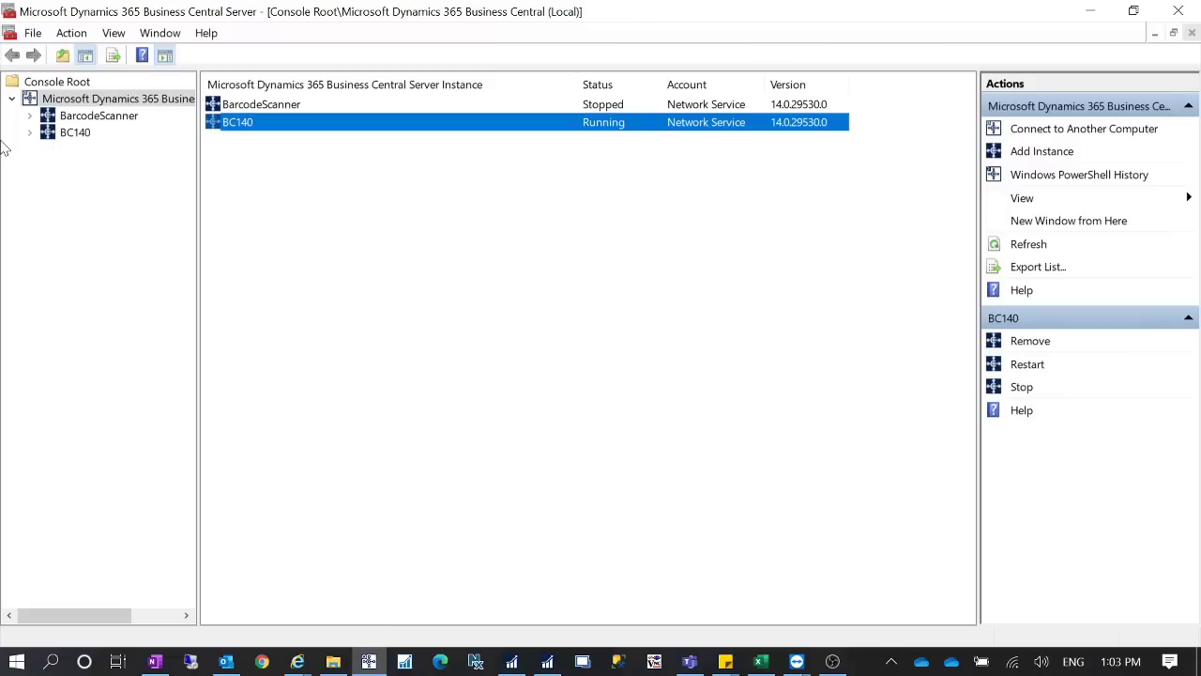
left_click(68, 137)
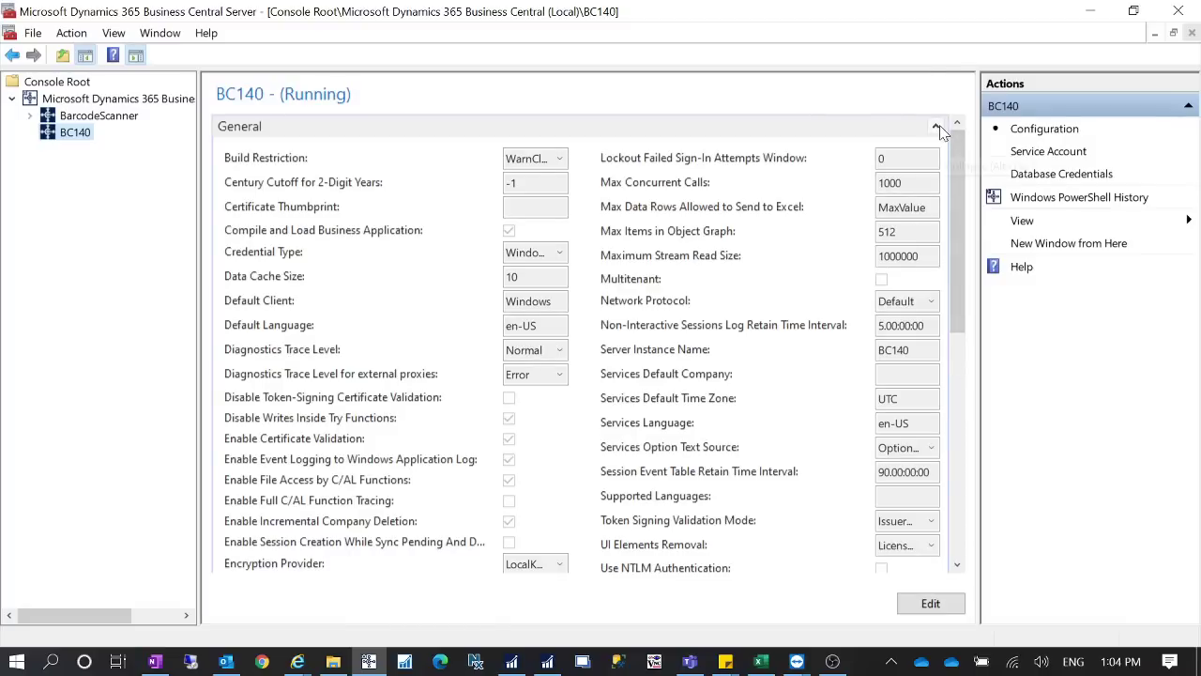
key("alt+F6")
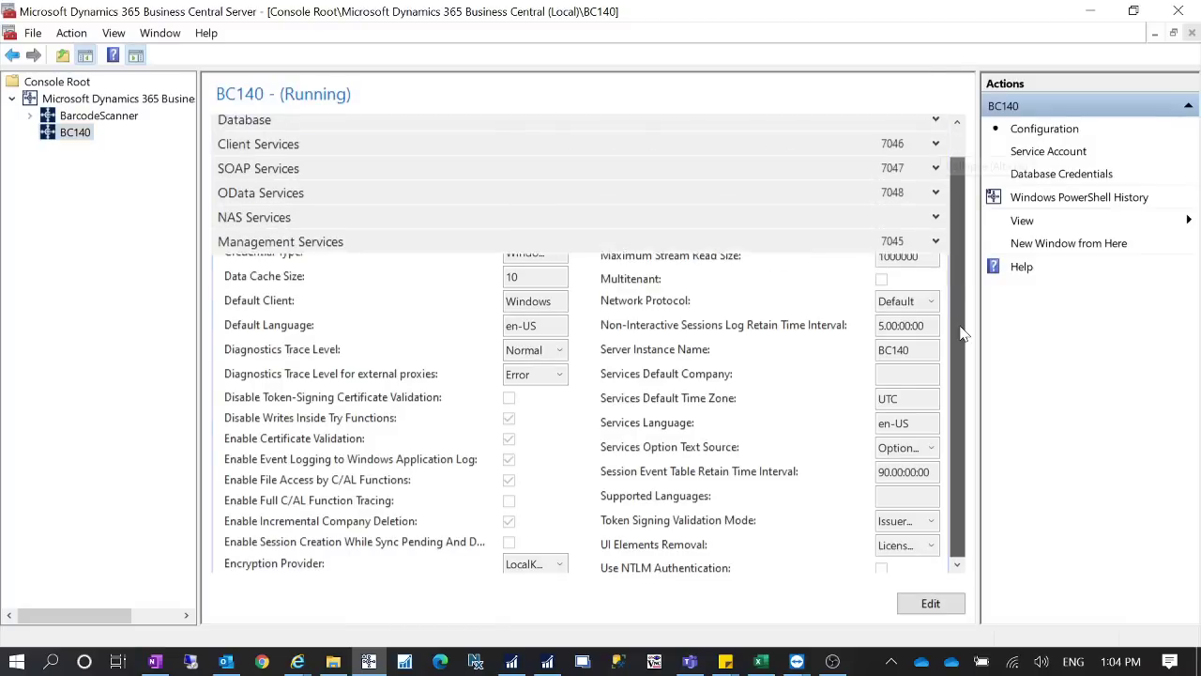
left_click(935, 315)
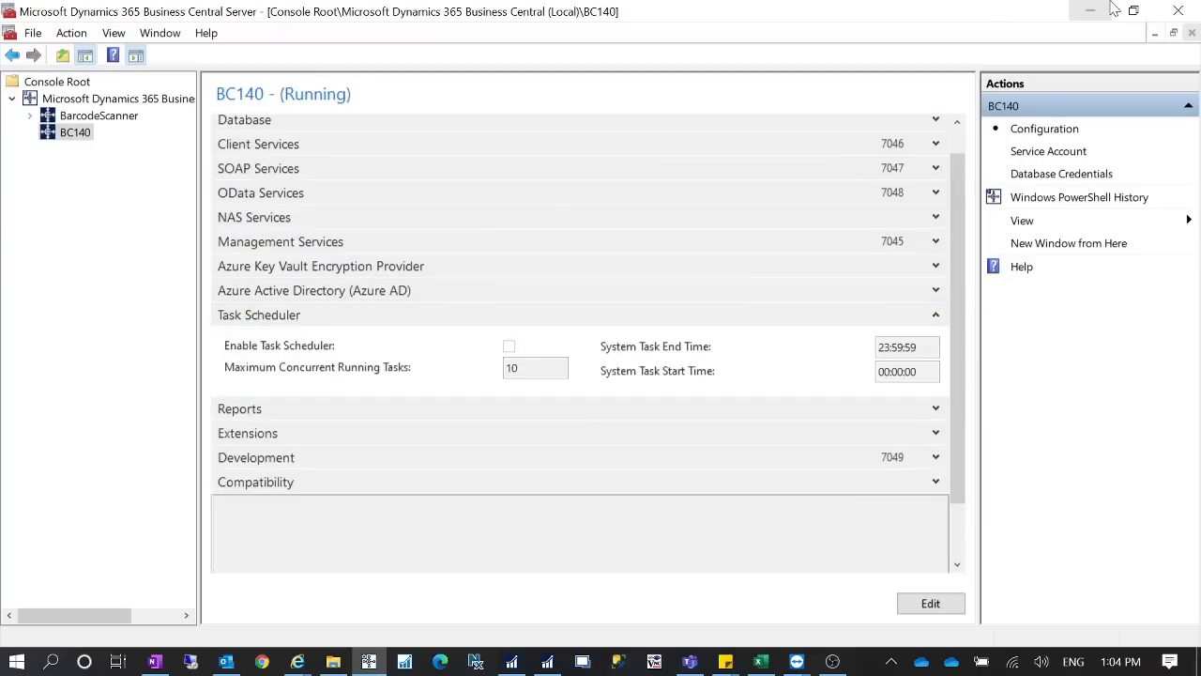
Return to the Dynamics NAV client, refresh the Job Queue Entries list repeatedly, and examine the Notification Entry Dispatcher entry's status and scheduling columns.
key("alt+Tab")
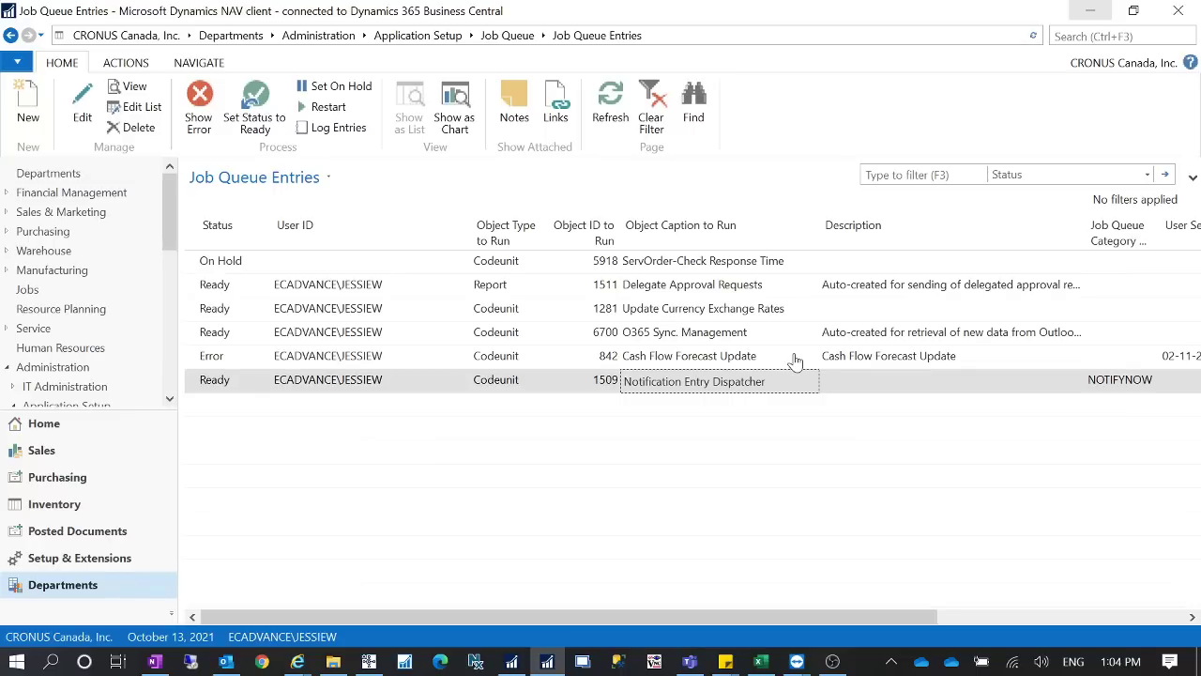
left_click_drag(780, 613, 1072, 598)
left_click(1079, 36)
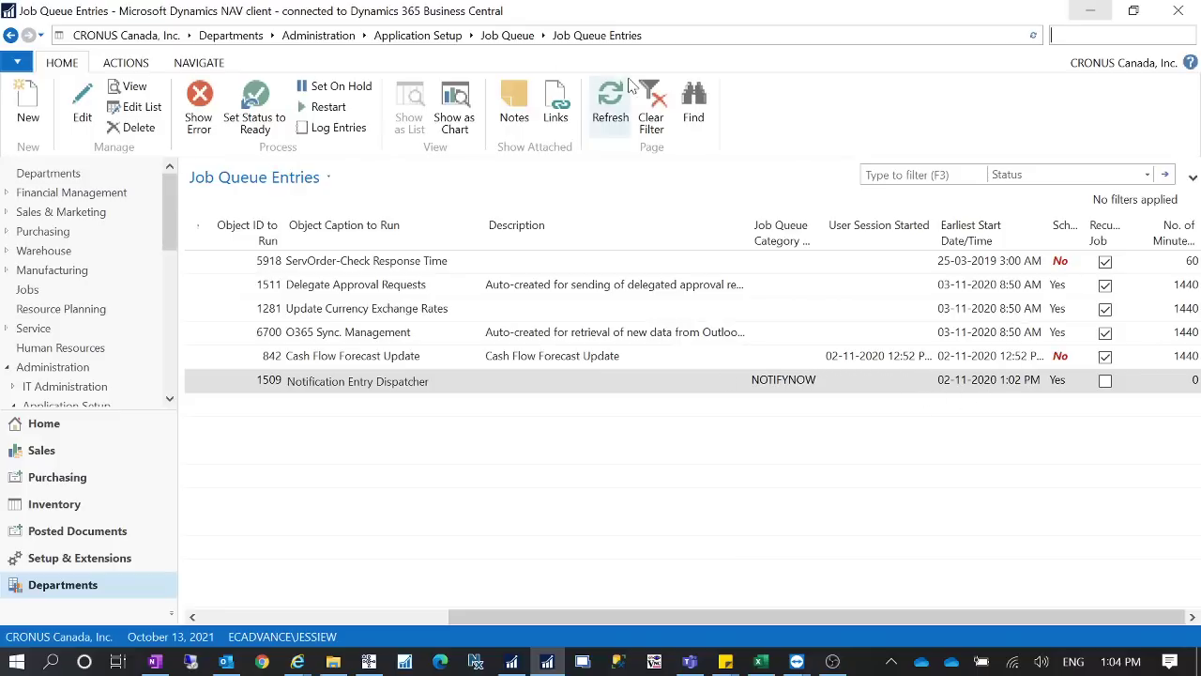
left_click(595, 108)
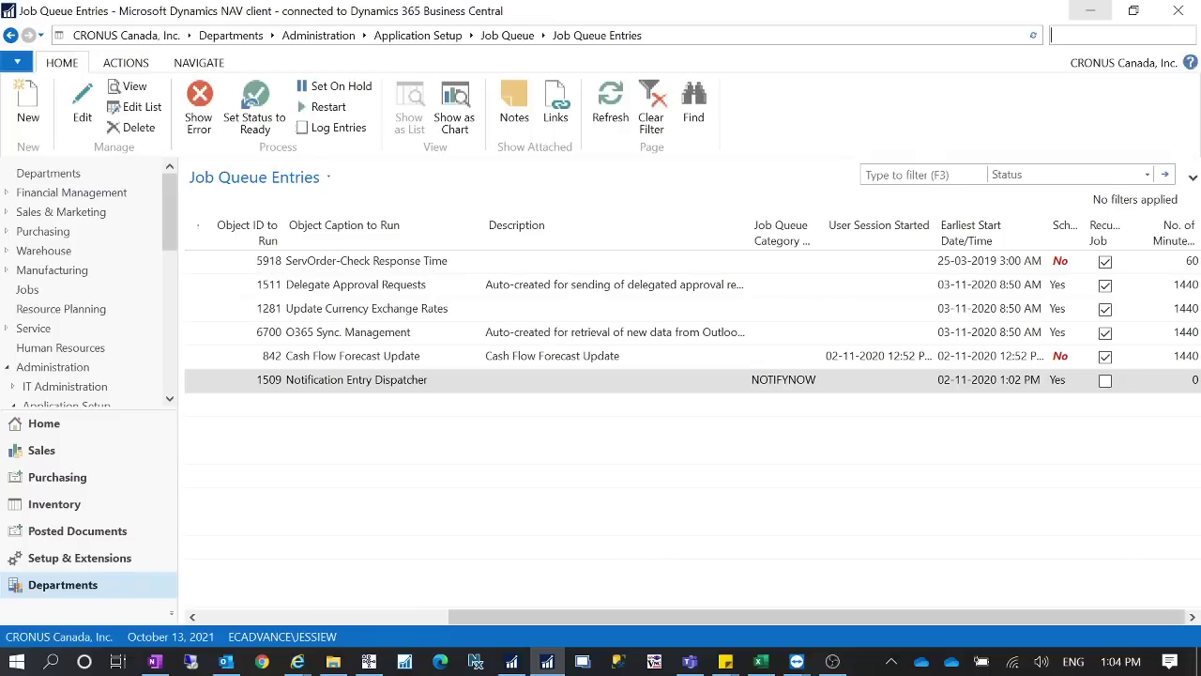
left_click_drag(707, 617, 353, 616)
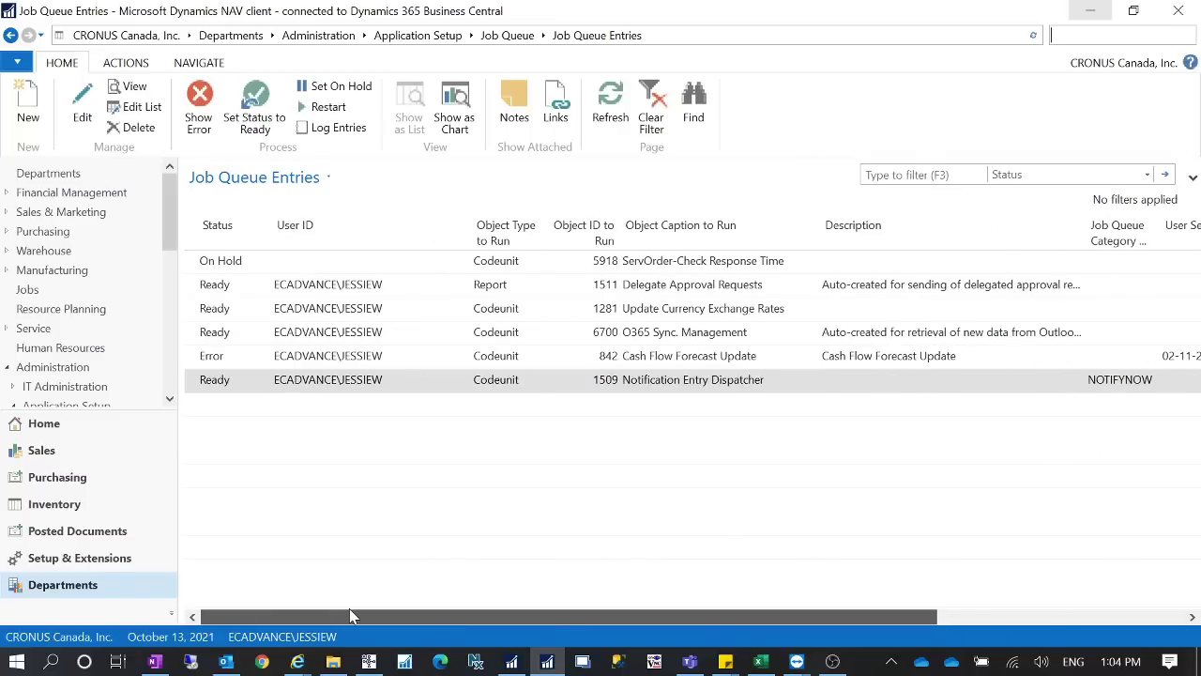
left_click_drag(459, 616, 793, 588)
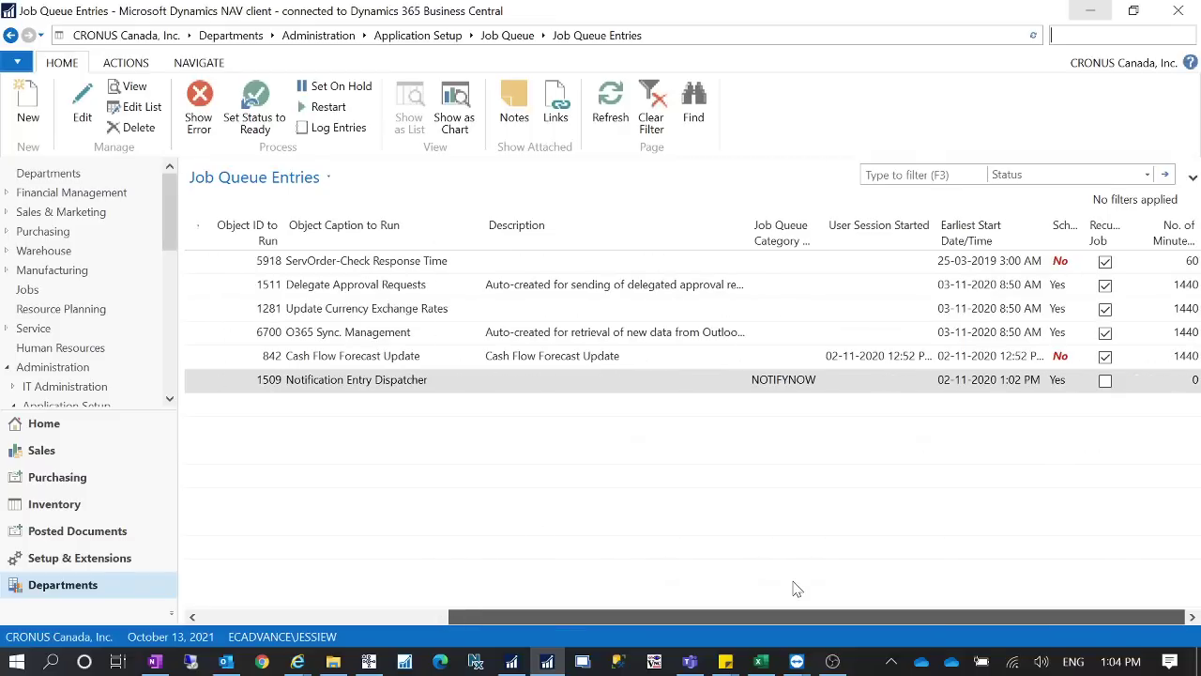
left_click(611, 108)
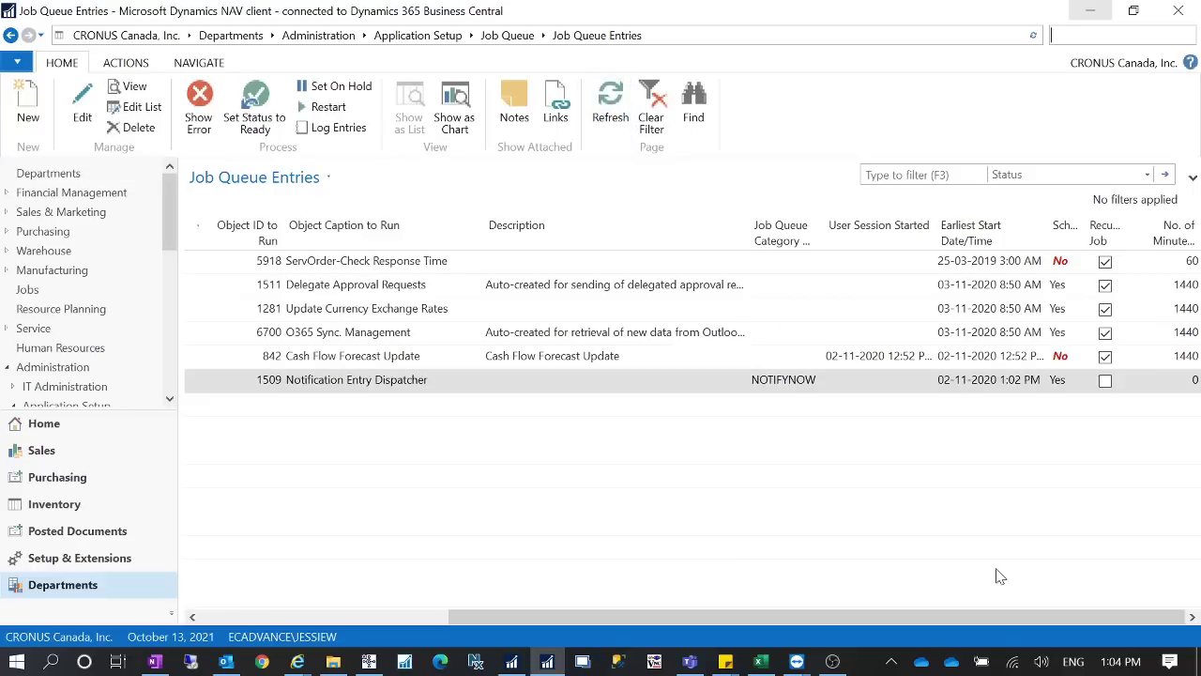
left_click_drag(1050, 617, 567, 618)
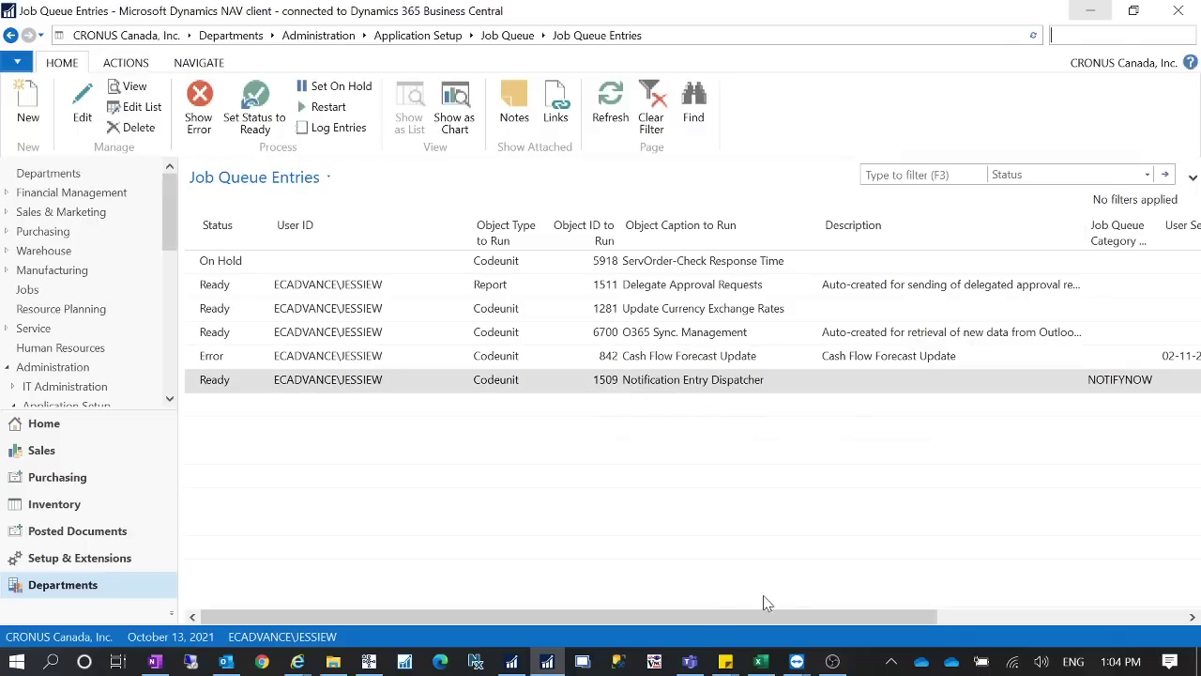
left_click_drag(763, 616, 1061, 588)
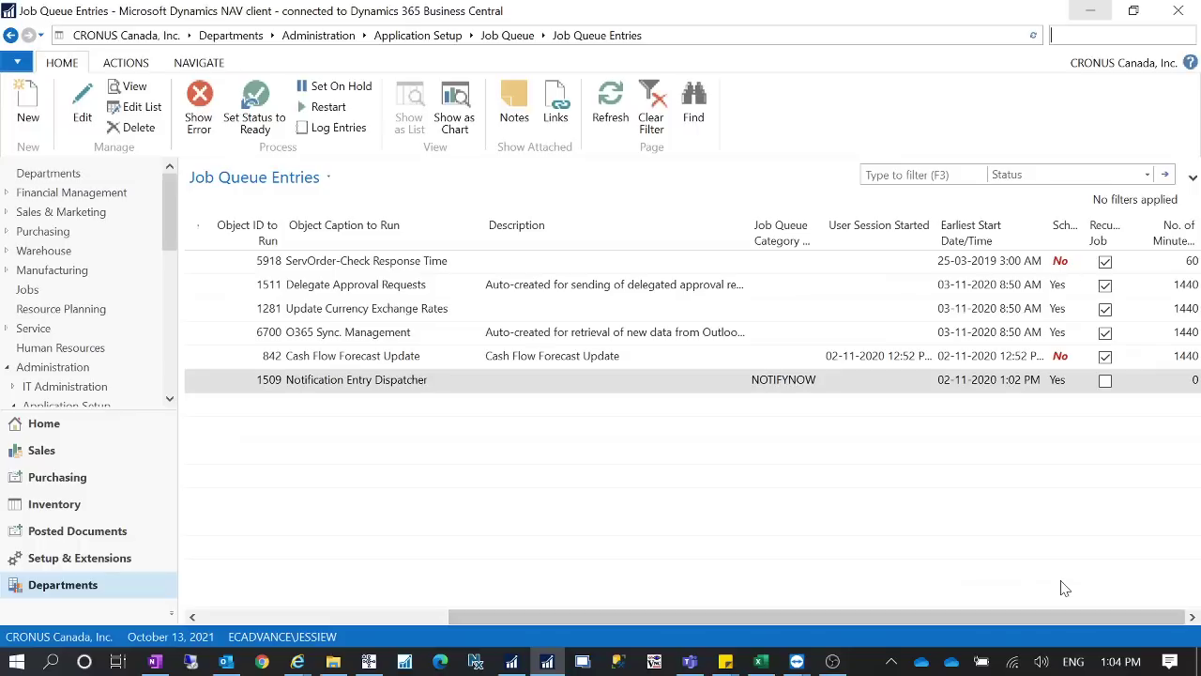
left_click(616, 124)
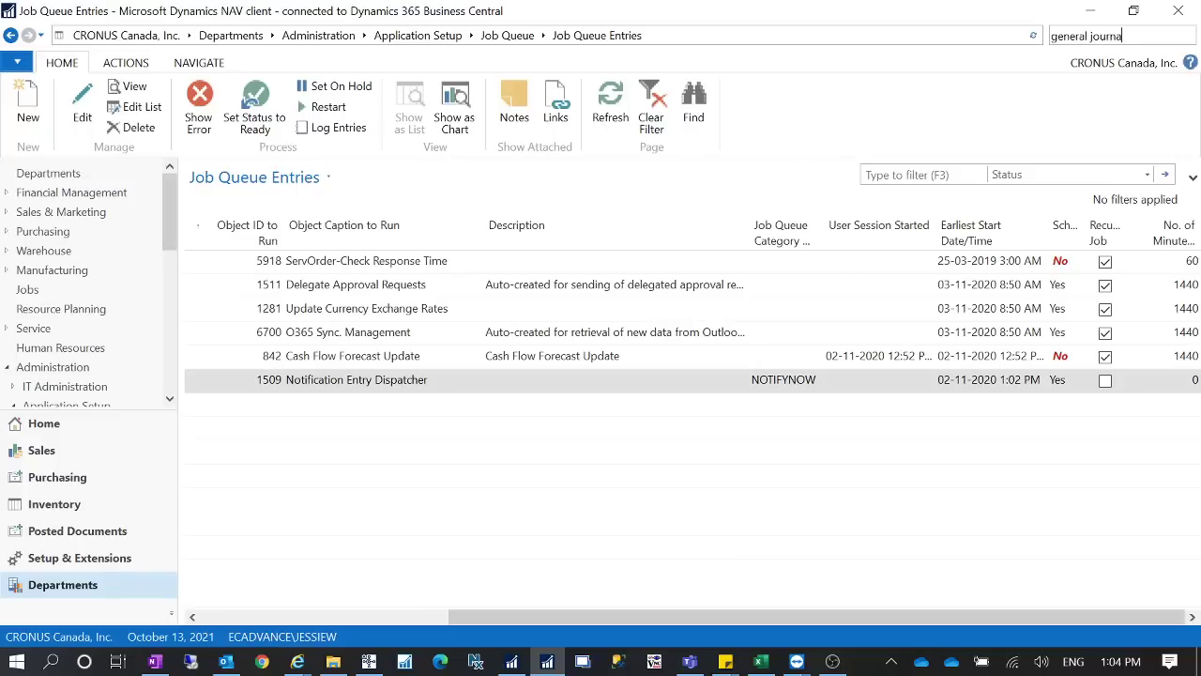
Open the general journal with the GENERAL template and cancel the approval request for the selected TEST payment line.
left_click(948, 159)
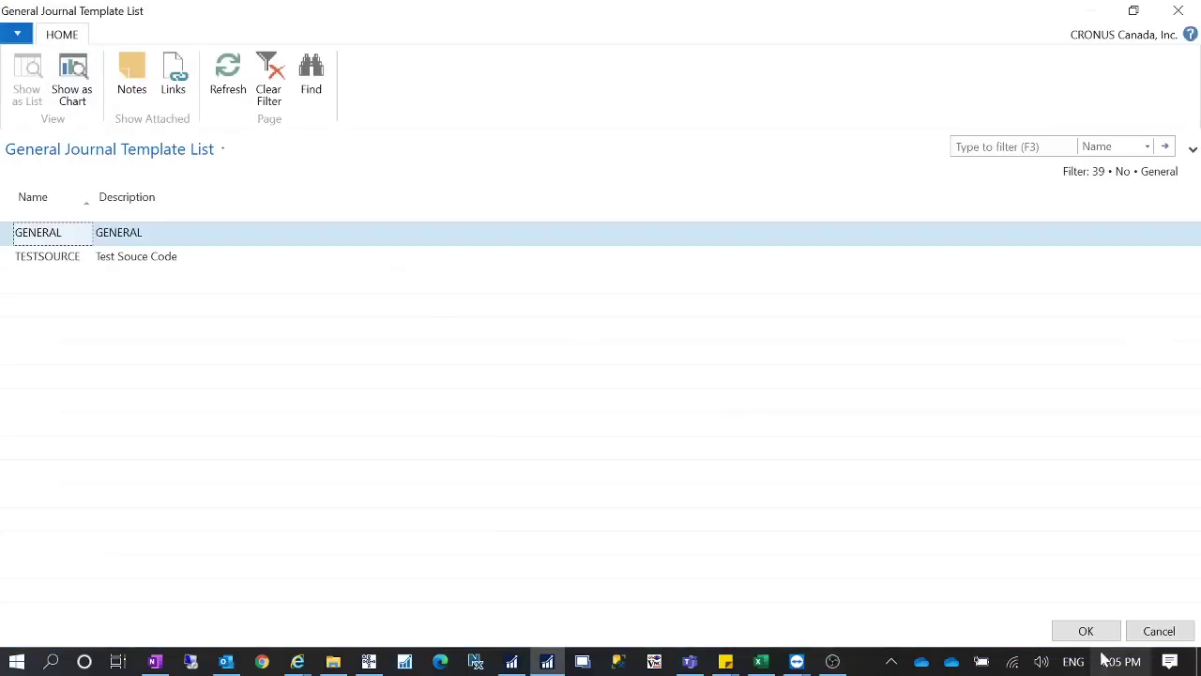
left_click(1103, 638)
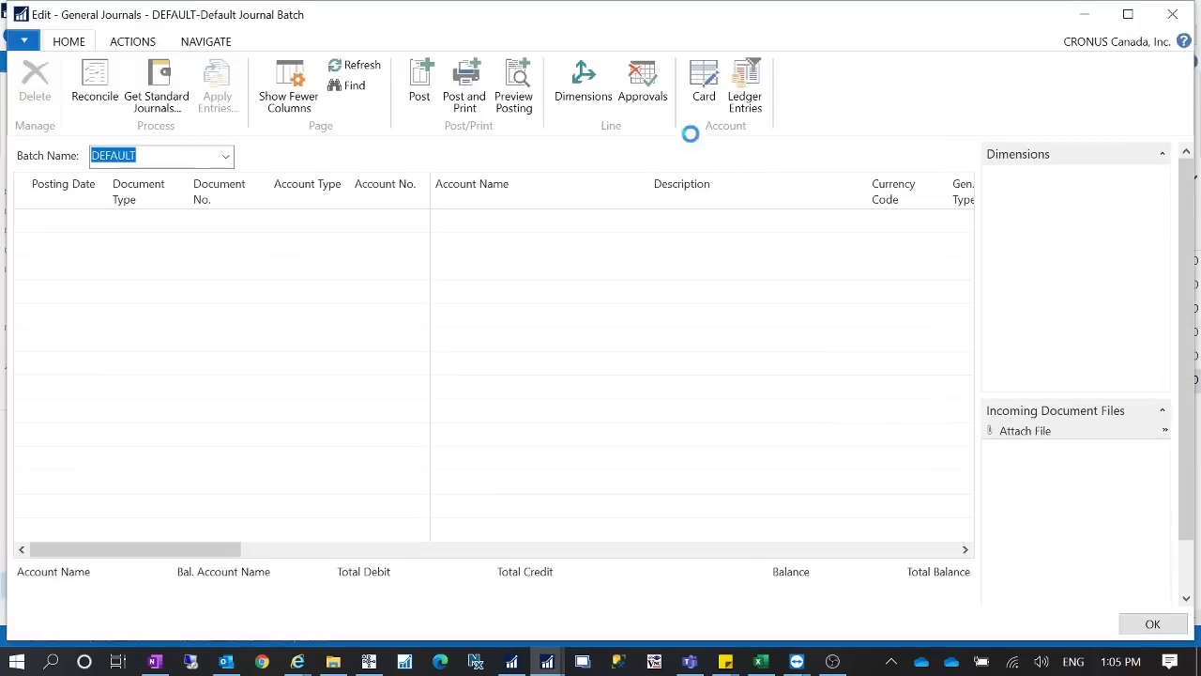
left_click(133, 41)
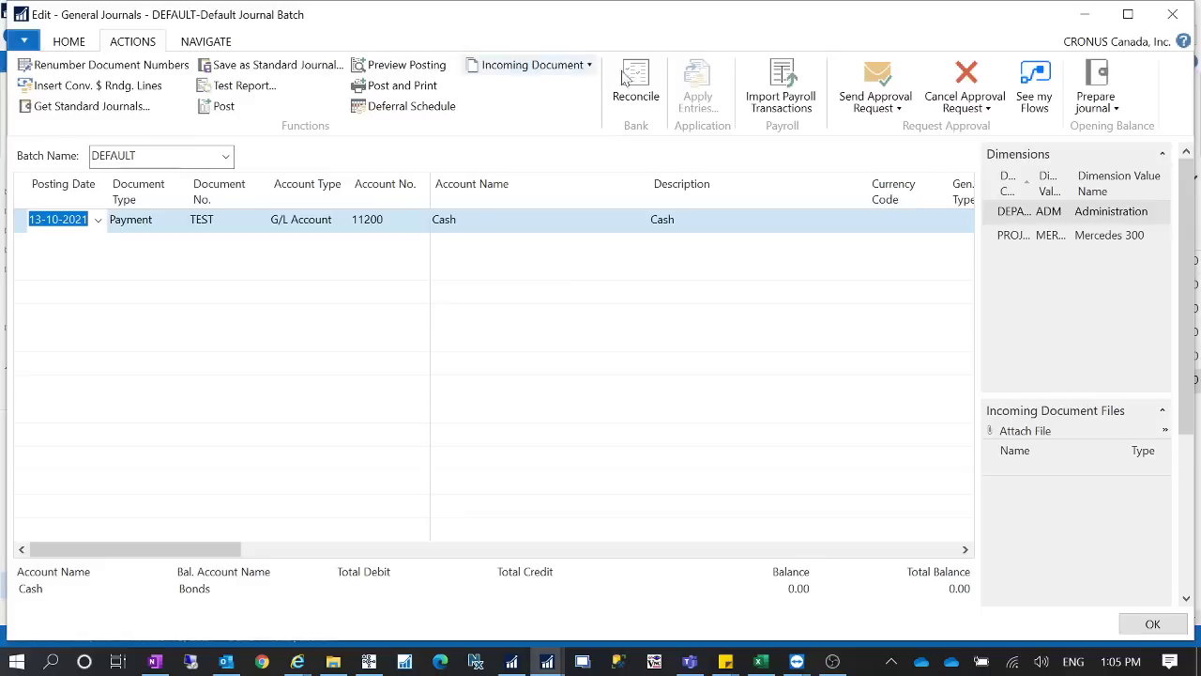
left_click(947, 115)
left_click(938, 149)
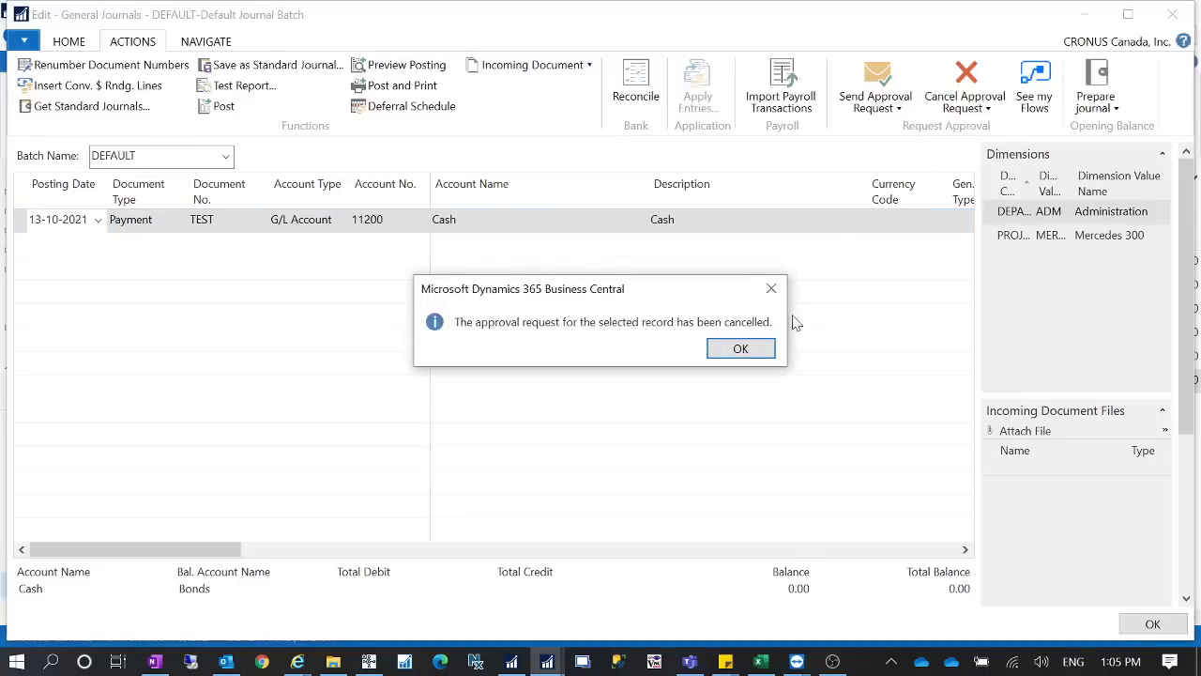
left_click(752, 355)
Send a new approval request for the selected journal line in the DEFAULT batch.
left_click(873, 108)
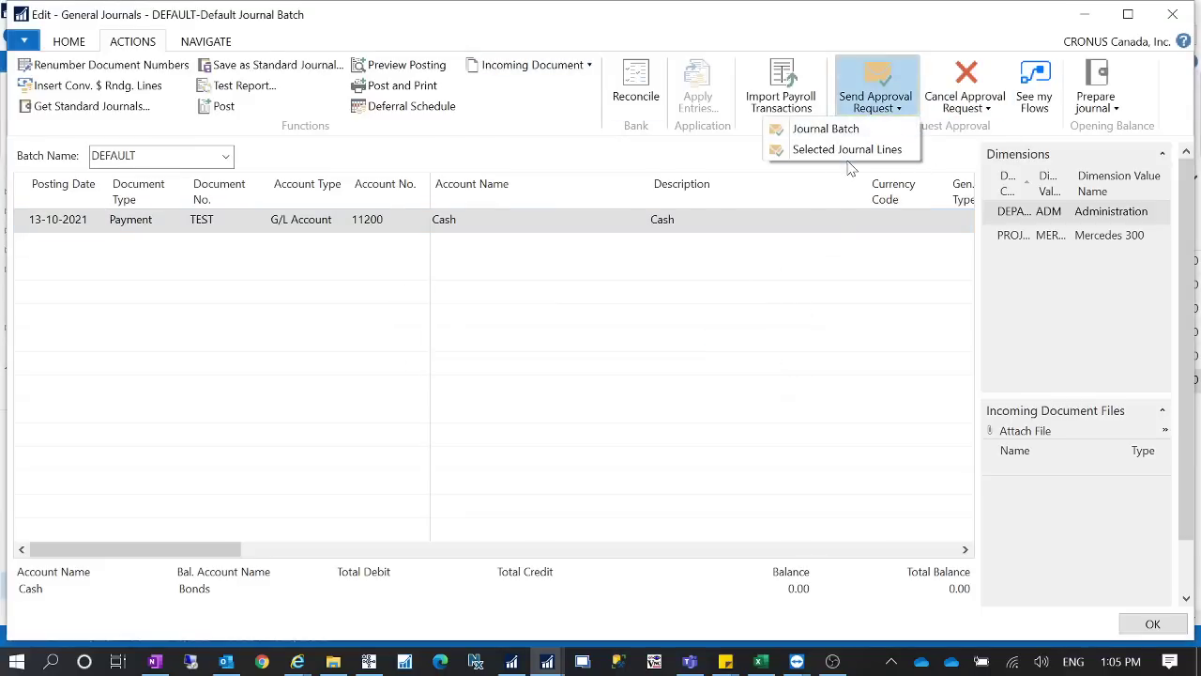
left_click(846, 152)
left_click(667, 348)
left_click(666, 348)
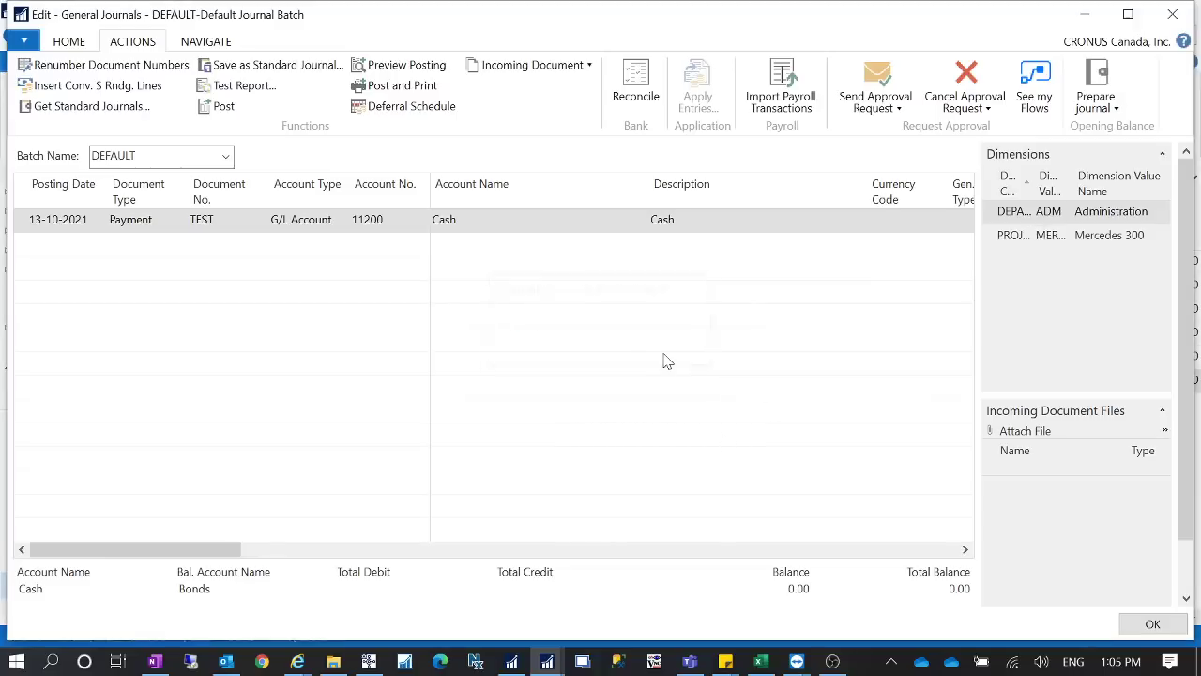
Minimize the general journal, refresh the Job Queue Entries list, and check the Notification Entry Dispatcher's start time after the new request.
left_click(1083, 14)
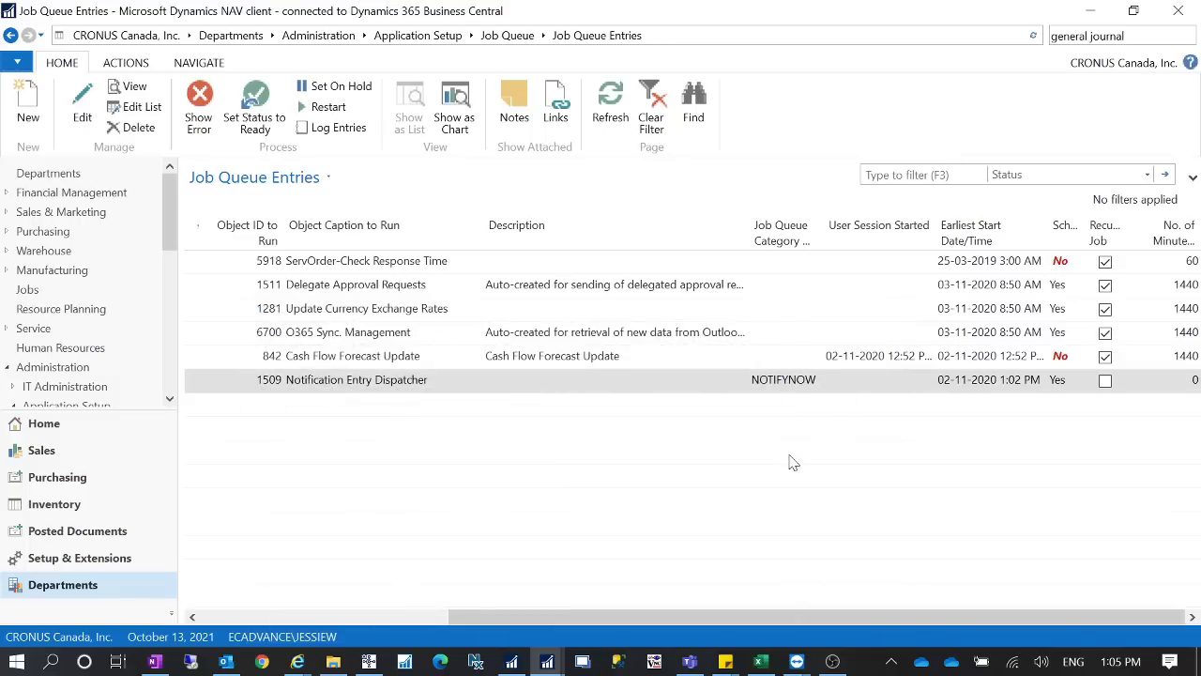
left_click(603, 102)
left_click_drag(834, 615, 947, 571)
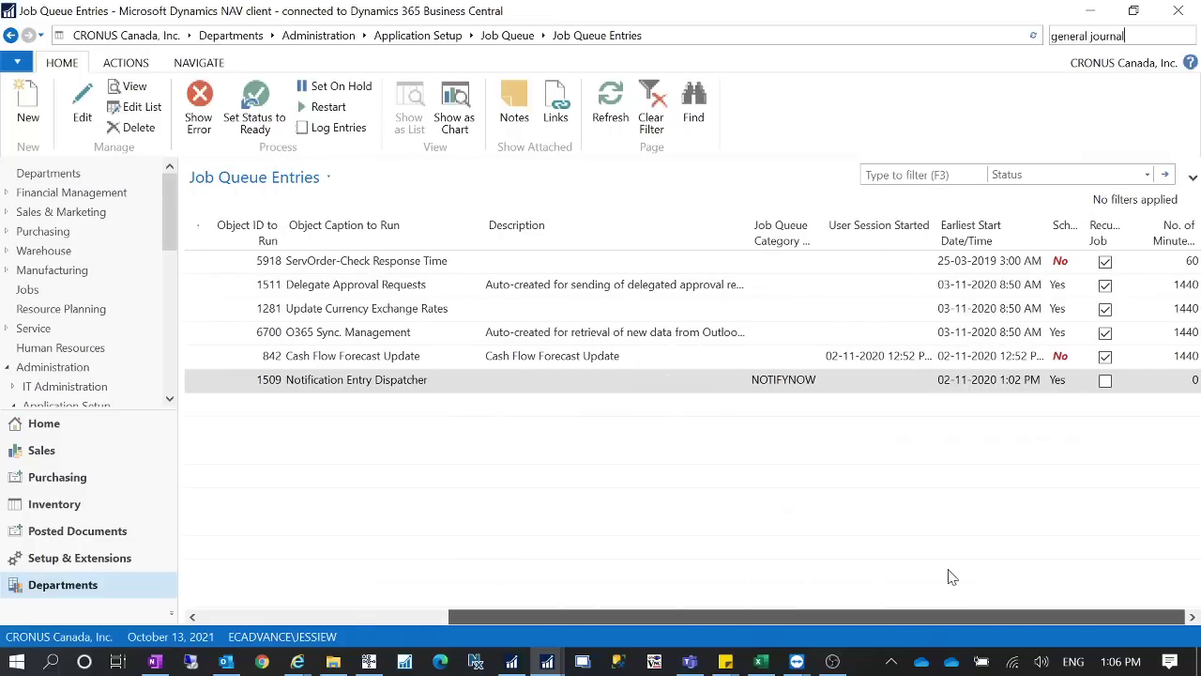
left_click(619, 98)
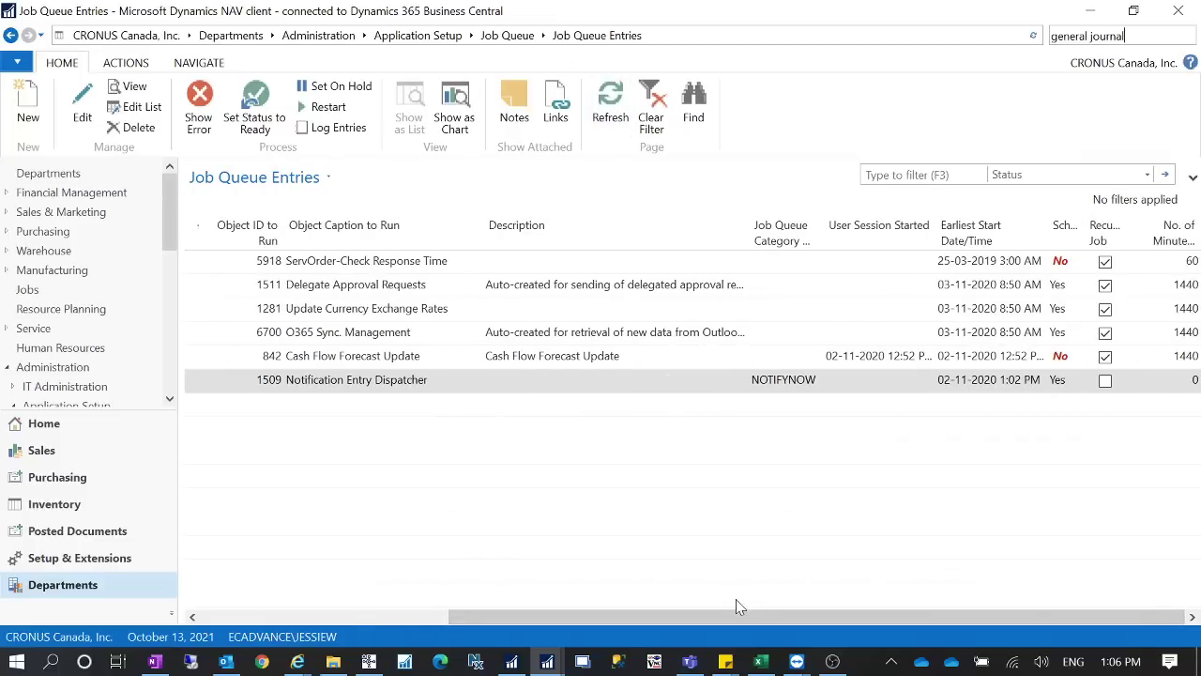
left_click_drag(714, 621, 920, 585)
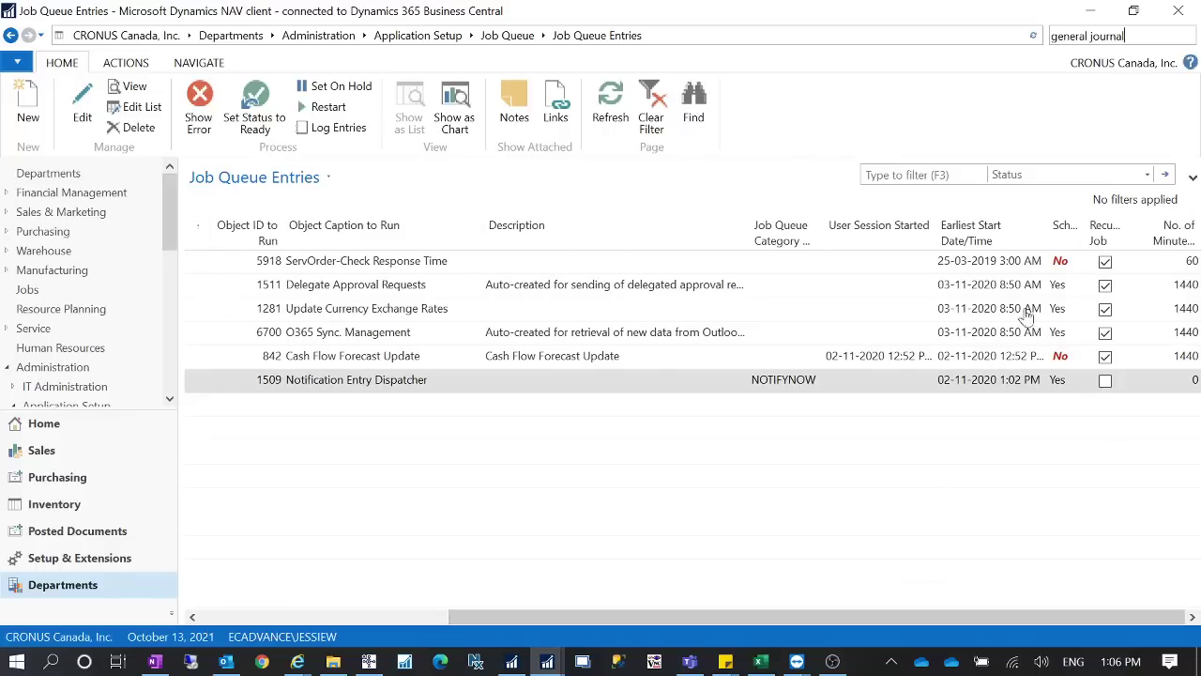